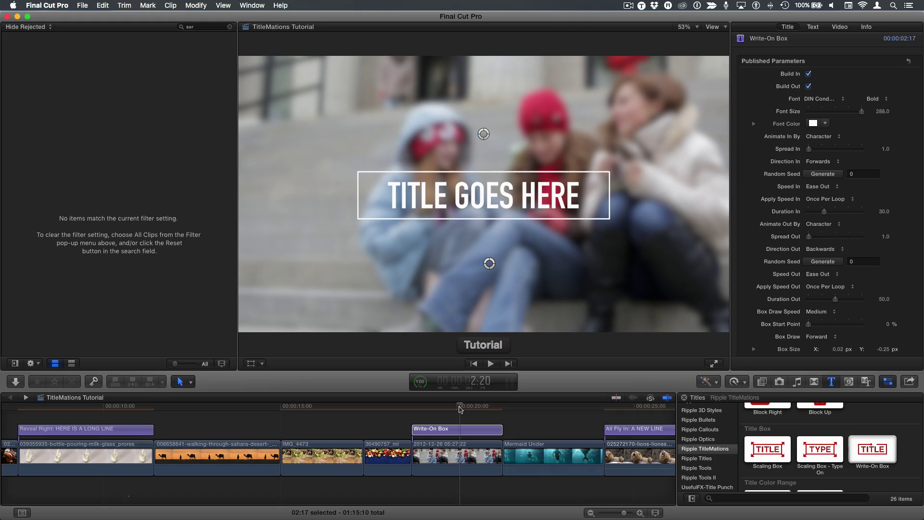
Play back the title animation from the title clip to review it
click(459, 407)
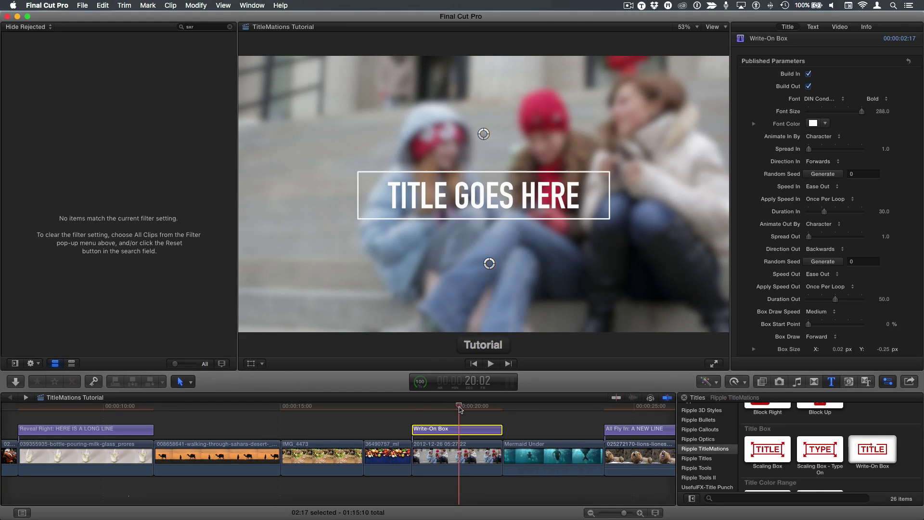
key(space)
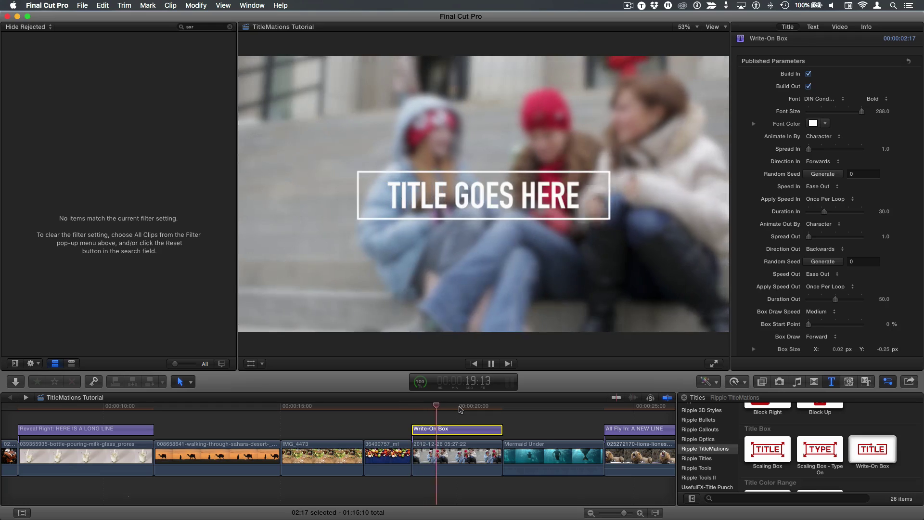
key(space)
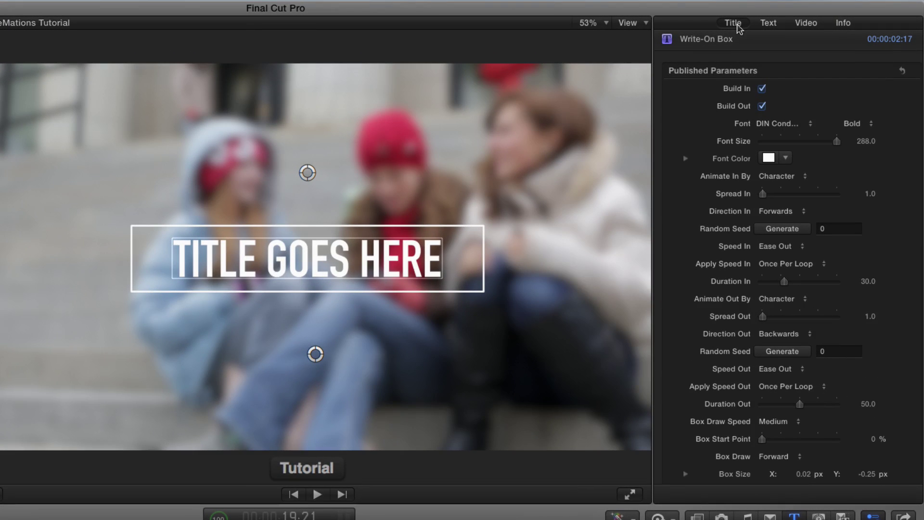
Toggle Blur Video off and back on, and raise Blur Amount to about 56
scroll(682, 251, down, 5)
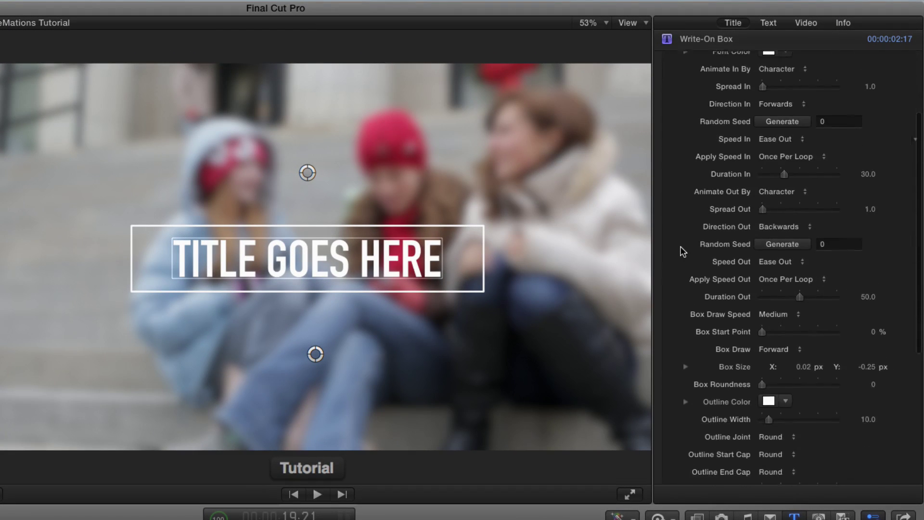
scroll(682, 250, down, 7)
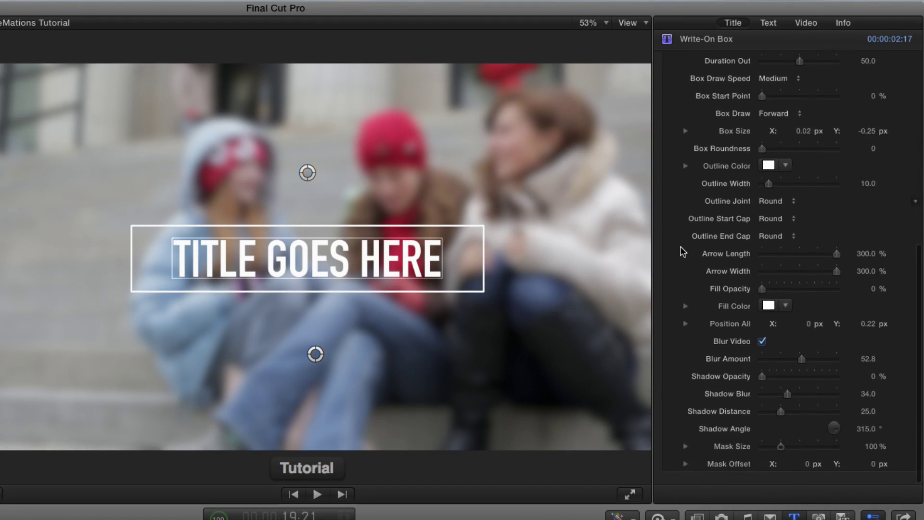
click(762, 346)
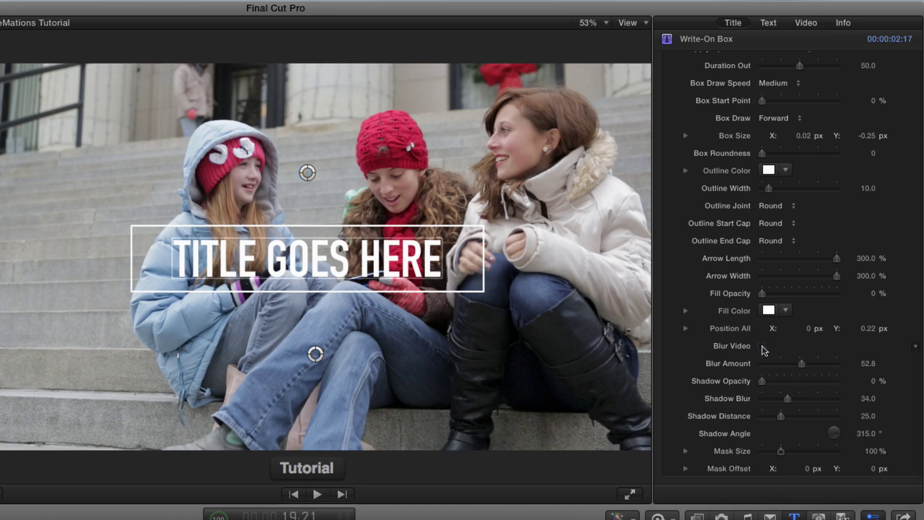
click(761, 346)
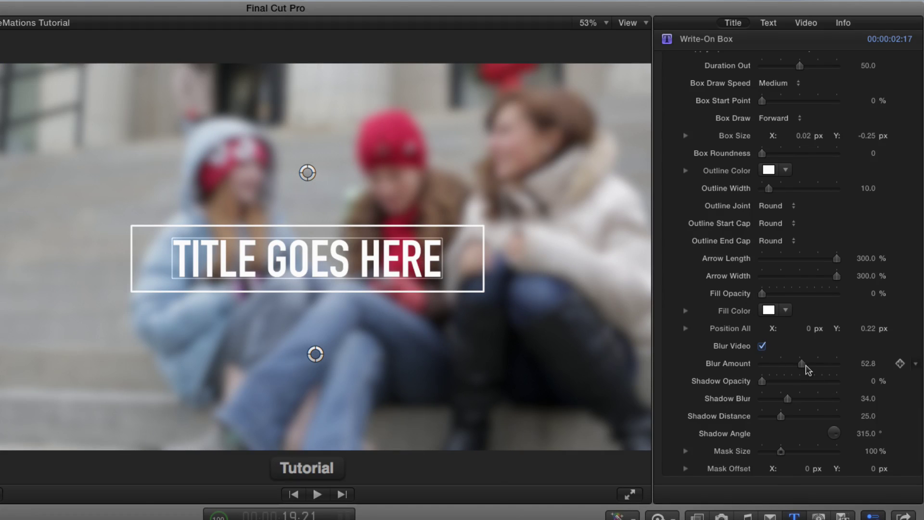
mouse_move(811, 368)
mouse_down()
mouse_move(818, 366)
mouse_move(809, 368)
mouse_up()
scroll(703, 337, up, 10)
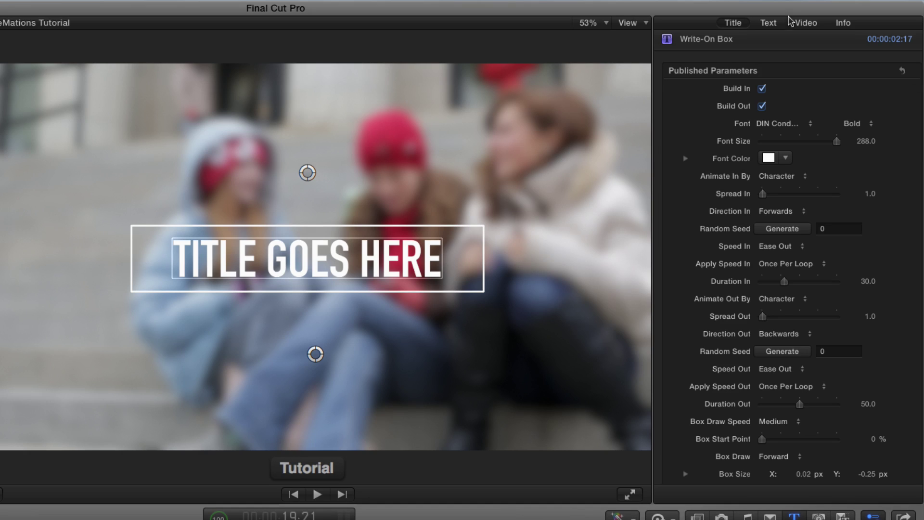
click(773, 25)
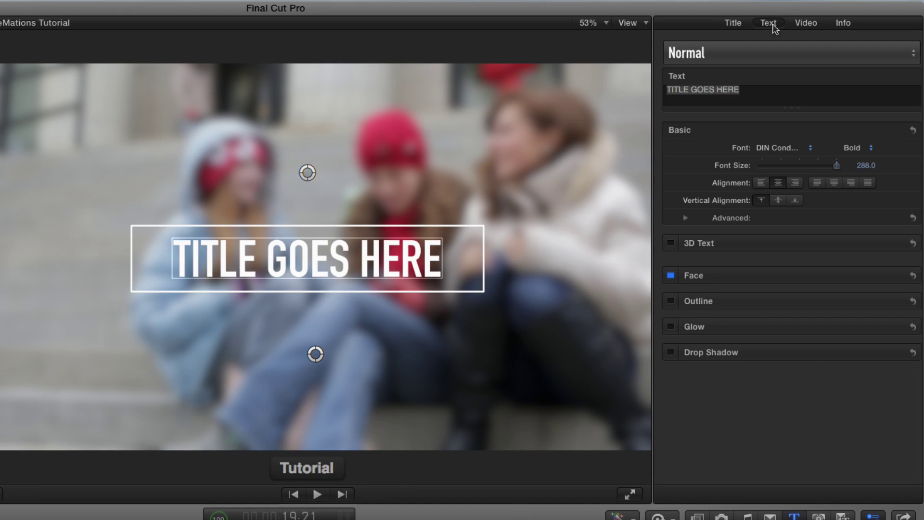
click(733, 24)
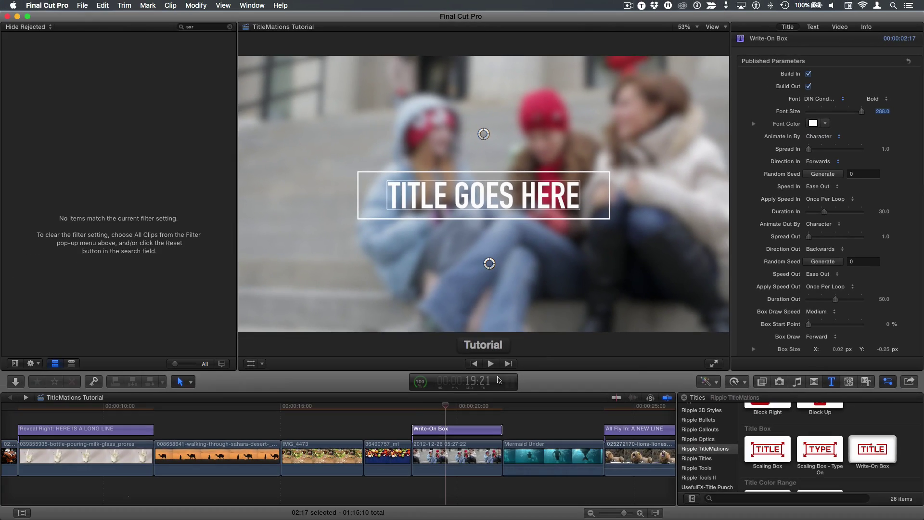
Step through the write-on animation while trying a Spread In of 5.0
drag(431, 411, 420, 412)
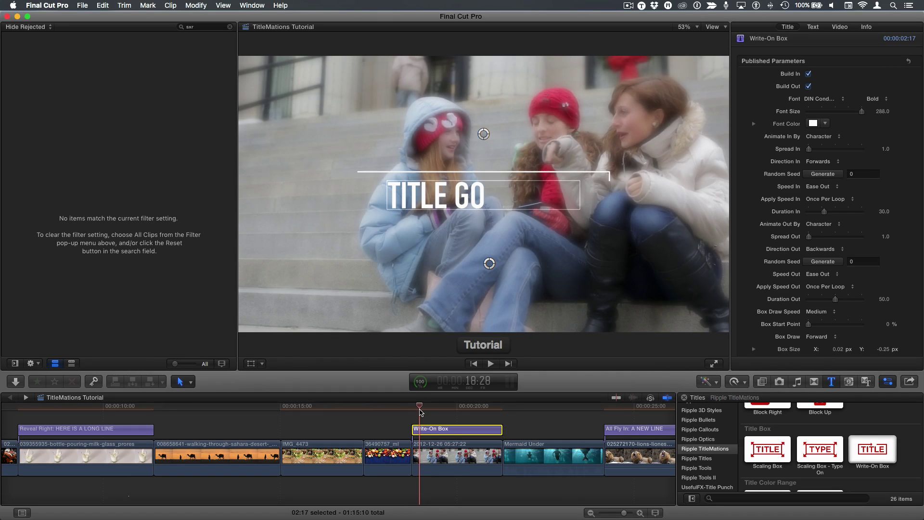
key(Right)
key(Right)
key(Right)
key(Right)
key(Right)
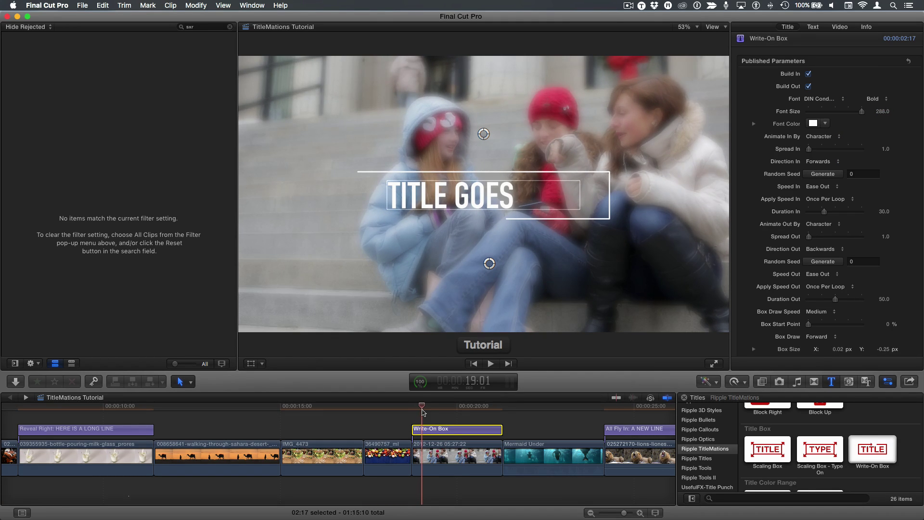
key(Right)
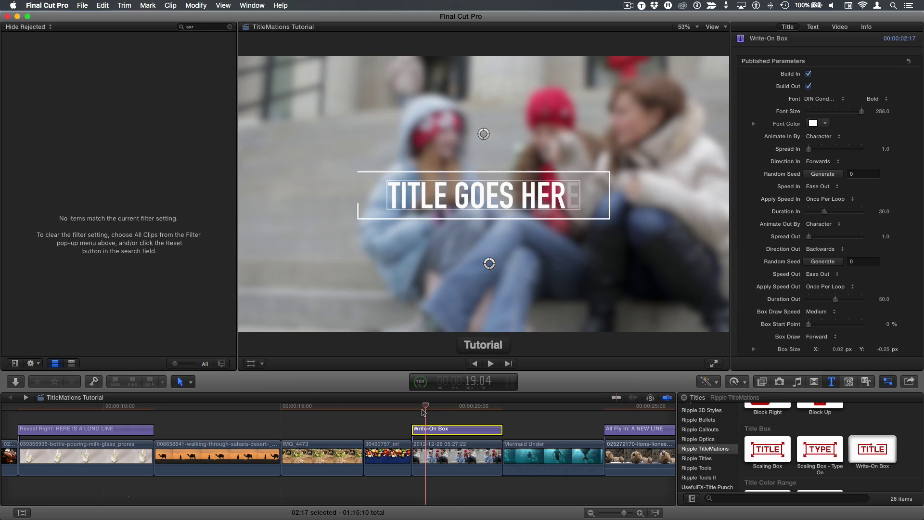
key(Left)
key(Left)
key(Left)
key(Left)
key(Left)
key(Left)
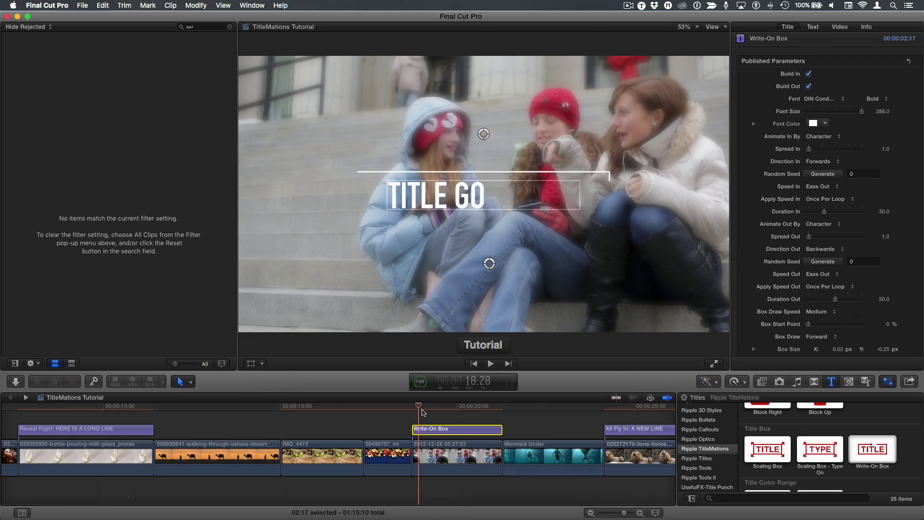
drag(810, 151, 812, 151)
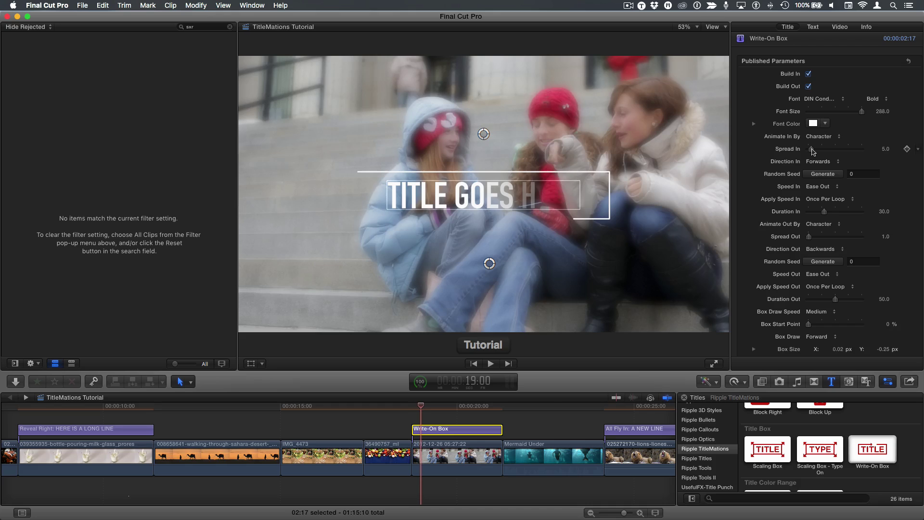
key(Left)
key(Right)
key(Right)
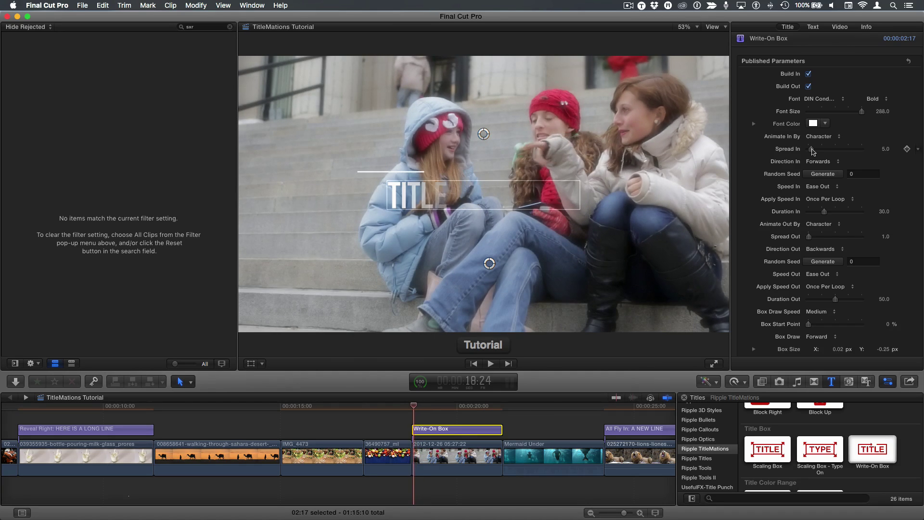
key(Left)
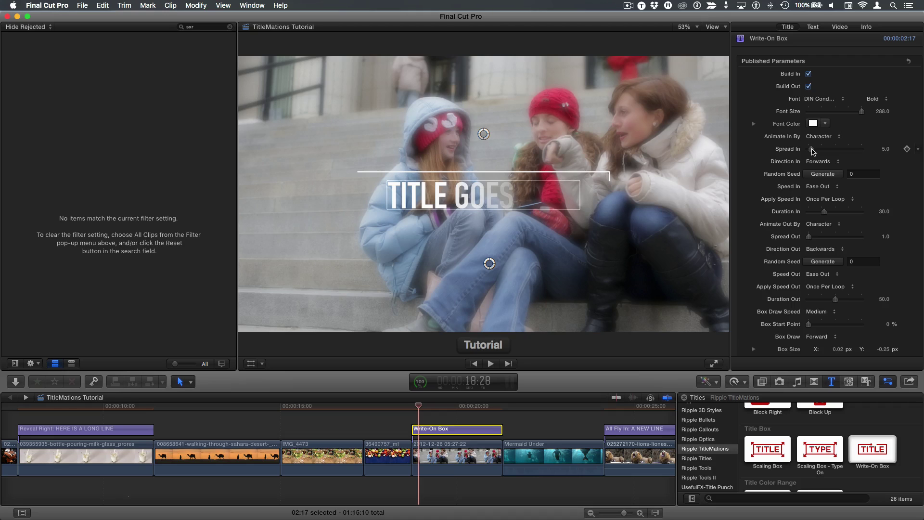
Try Spread In at 0 and play the title from its start to compare
drag(813, 151, 800, 151)
key(Right)
key(Right)
key(Right)
key(Right)
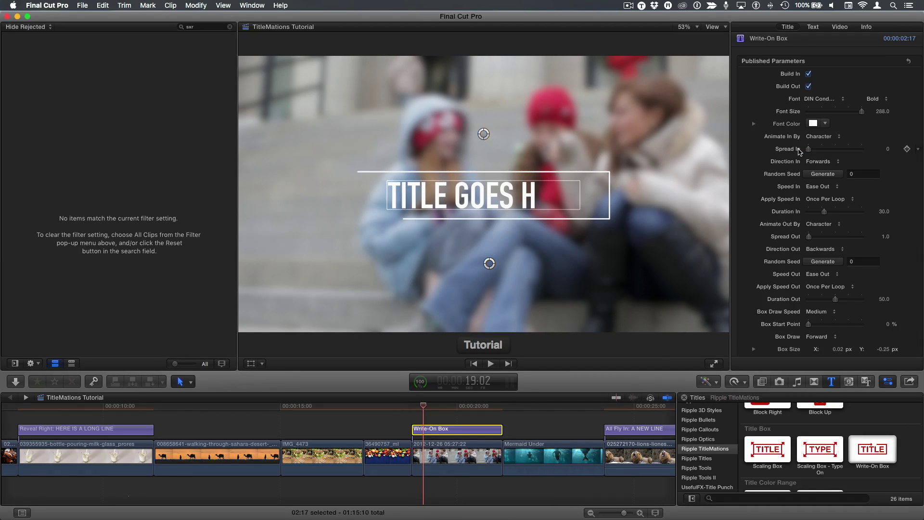
key(Right)
key(Right)
key(Left)
key(Left)
key(shift+slash)
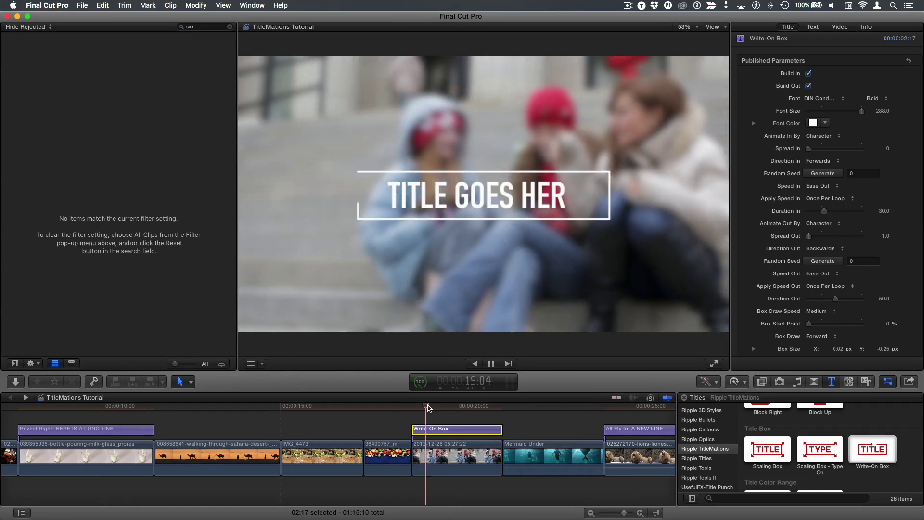
key(space)
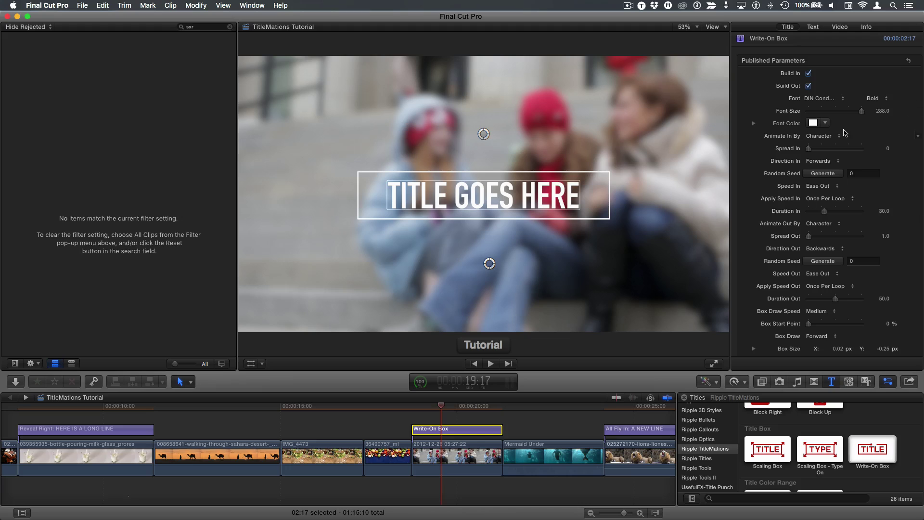
Set Spread In to 2.0, keeping Direction In Forwards and Speed In Ease Out
drag(809, 149, 810, 149)
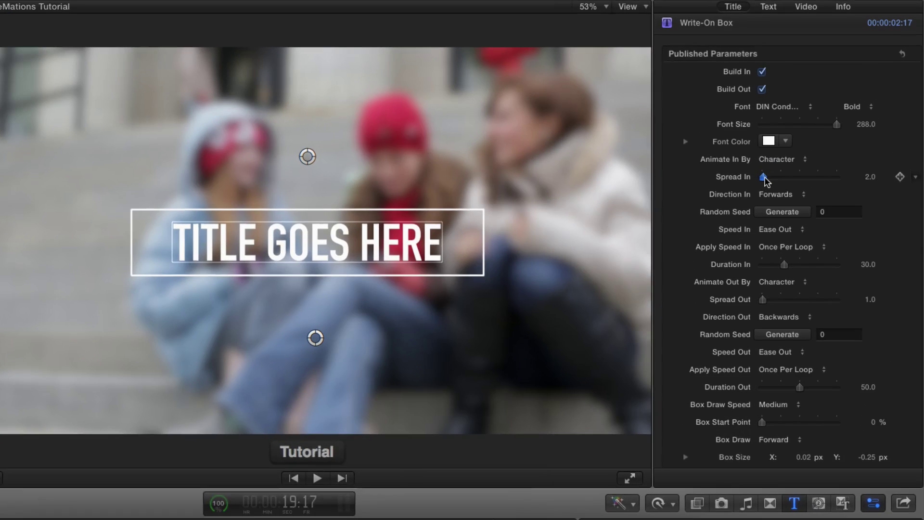
click(780, 194)
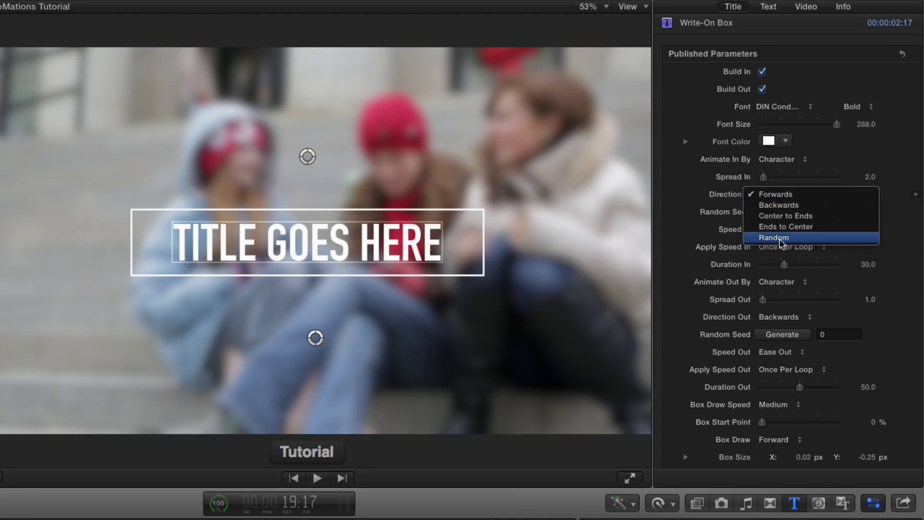
click(700, 201)
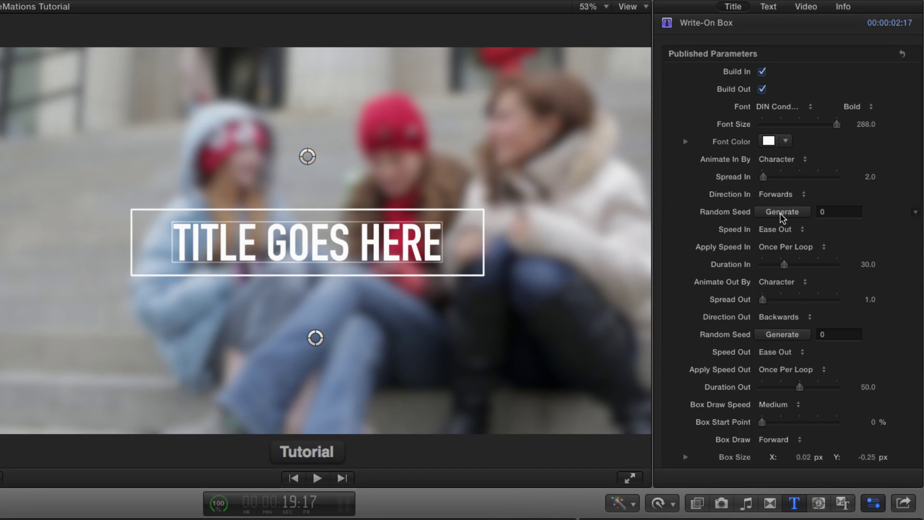
scroll(704, 224, down, 2)
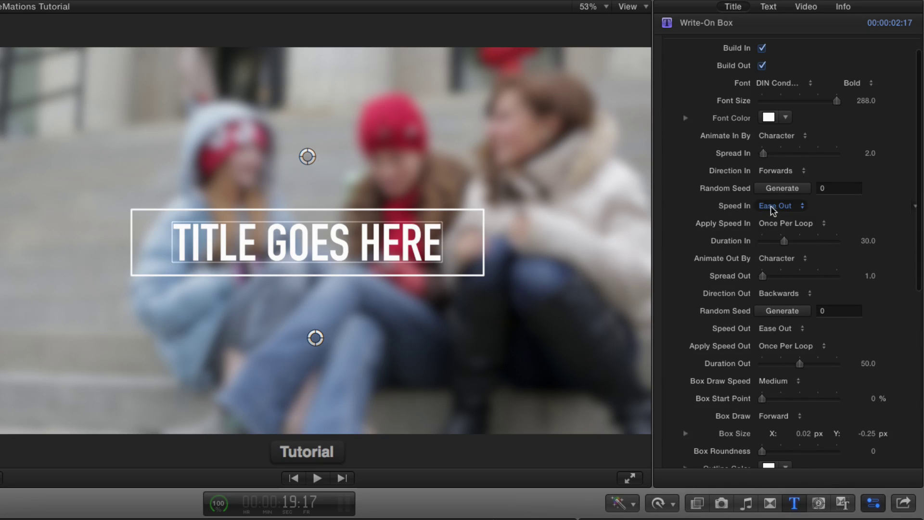
click(783, 208)
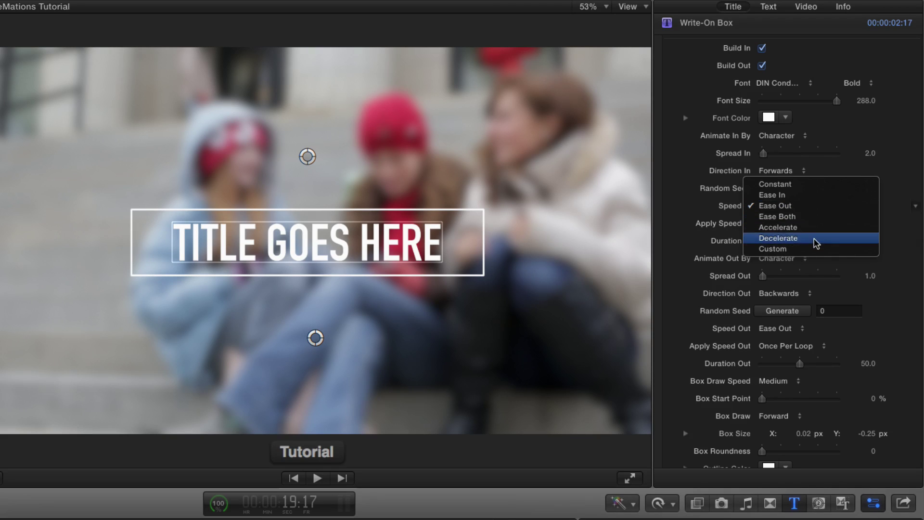
click(686, 207)
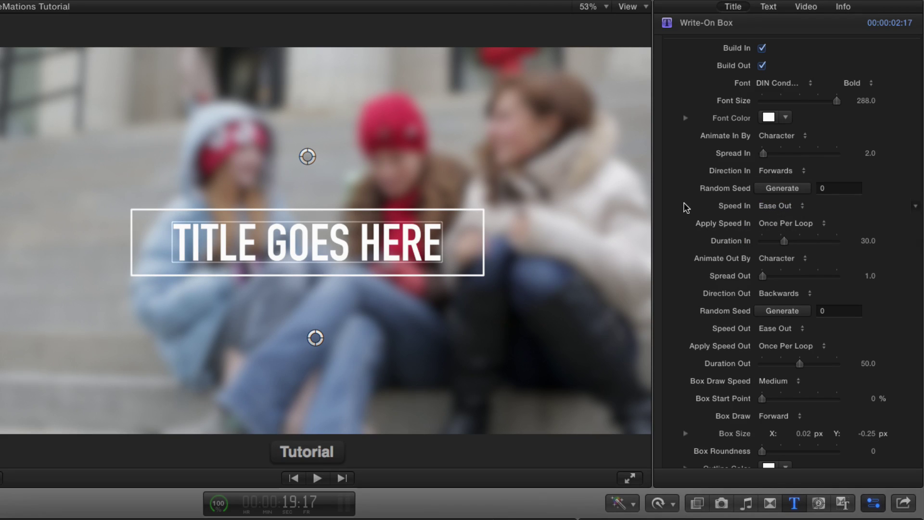
Set Apply Speed In to Once Per Loop
click(811, 224)
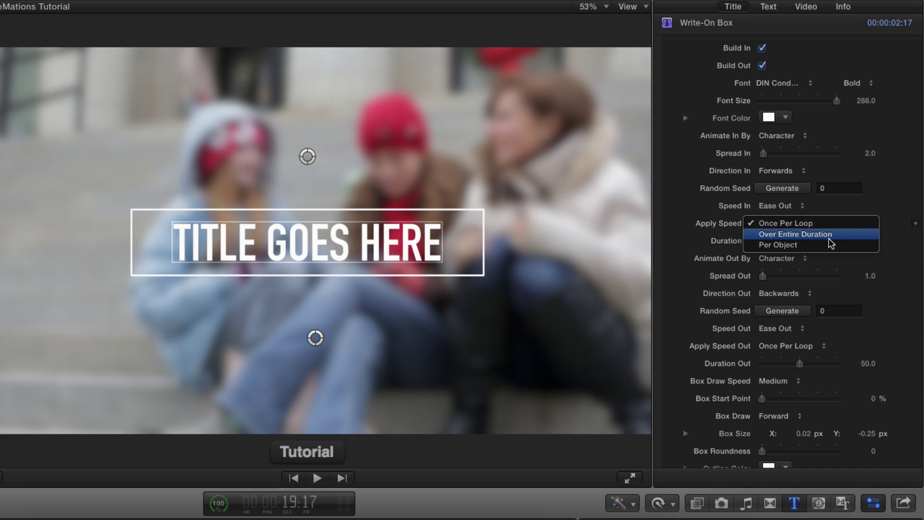
click(785, 221)
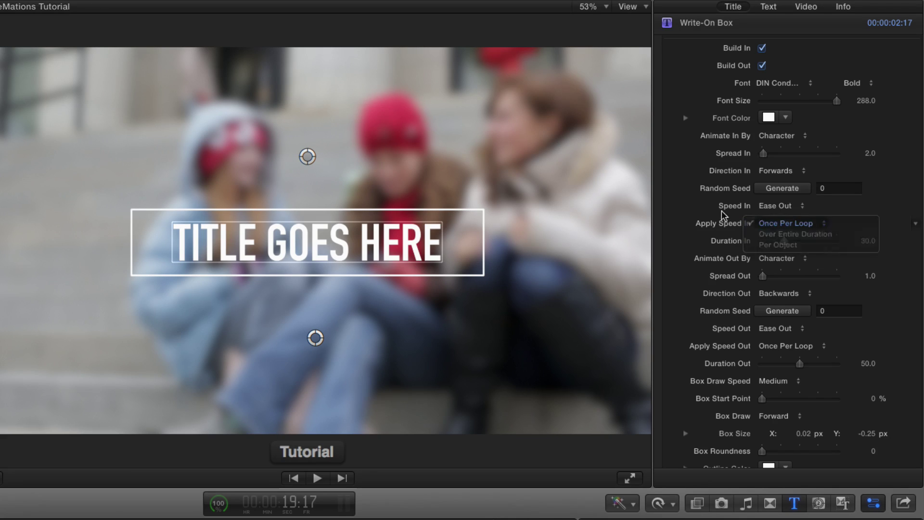
scroll(712, 219, down, 1)
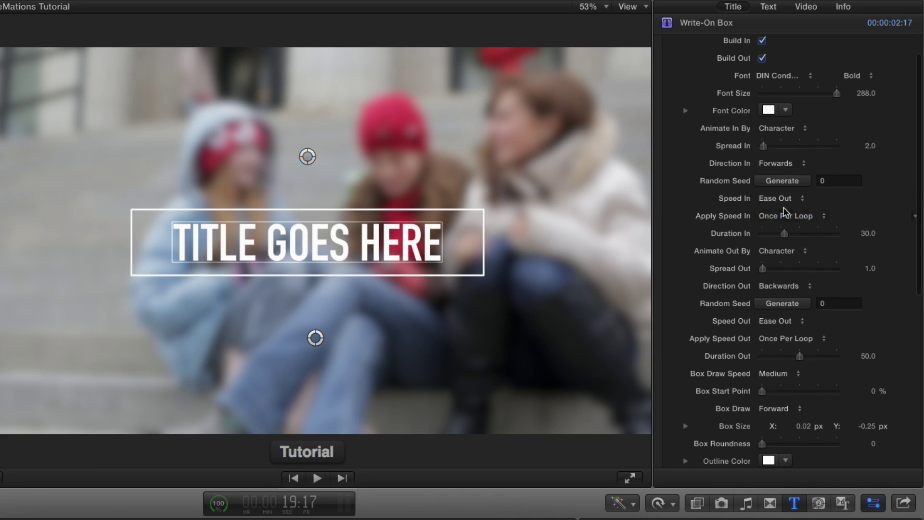
scroll(700, 214, down, 1)
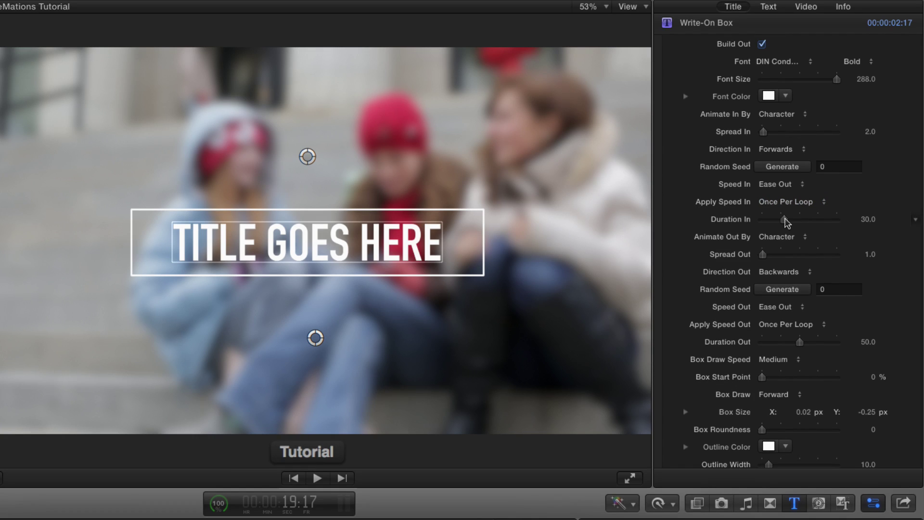
Preview Duration In at 73 and at 0, then settle on 47
drag(785, 221, 818, 223)
key(space)
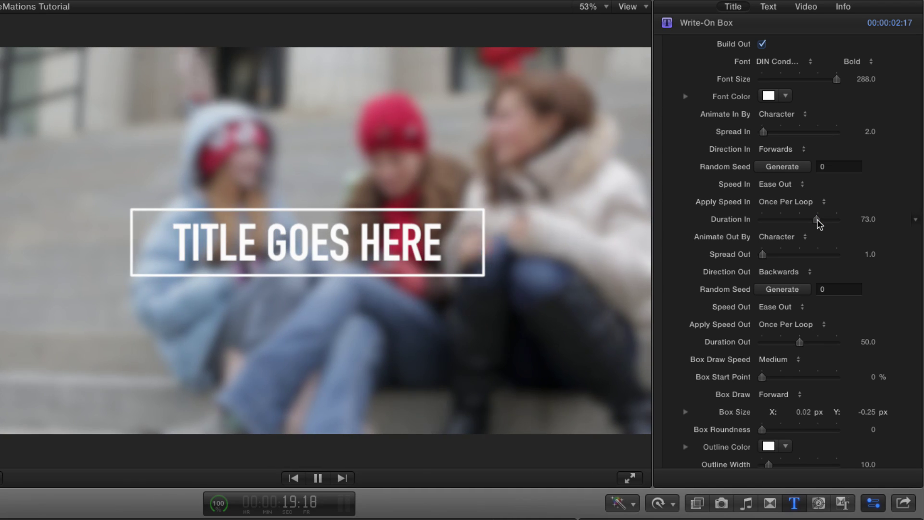
key(space)
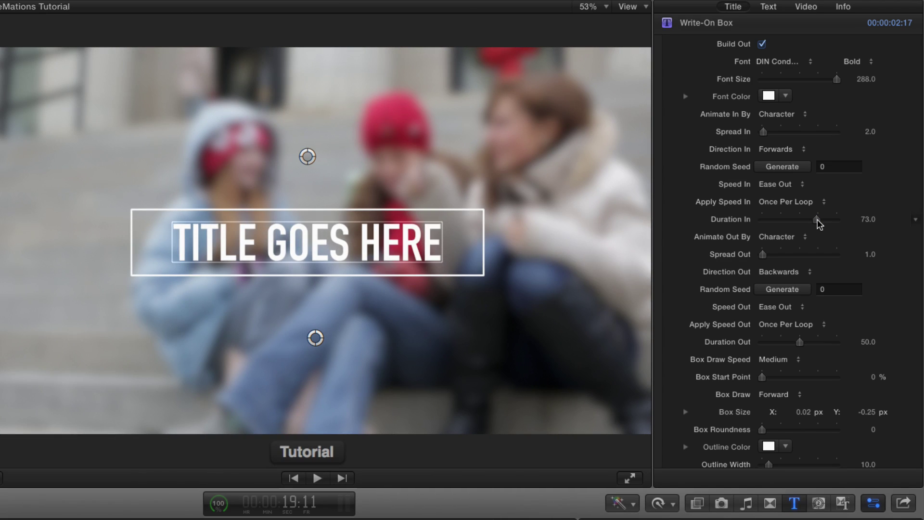
drag(818, 222, 756, 224)
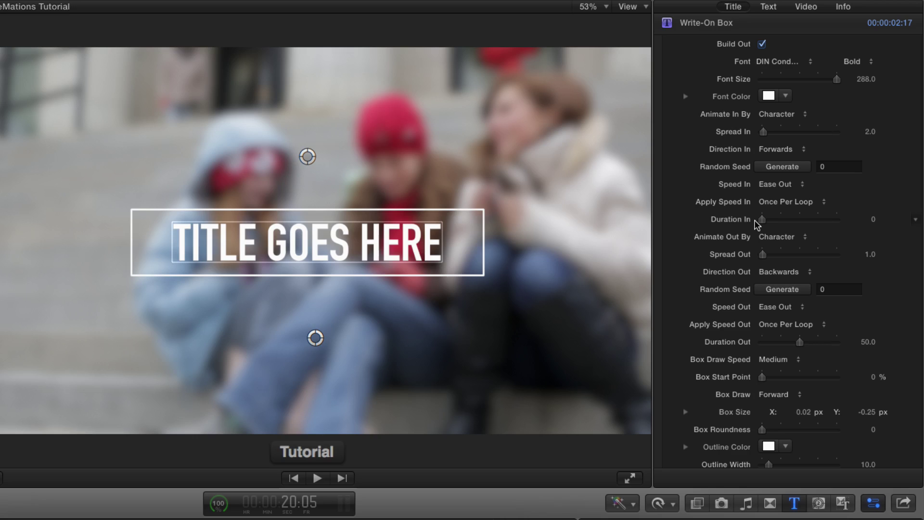
key(space)
key(space)
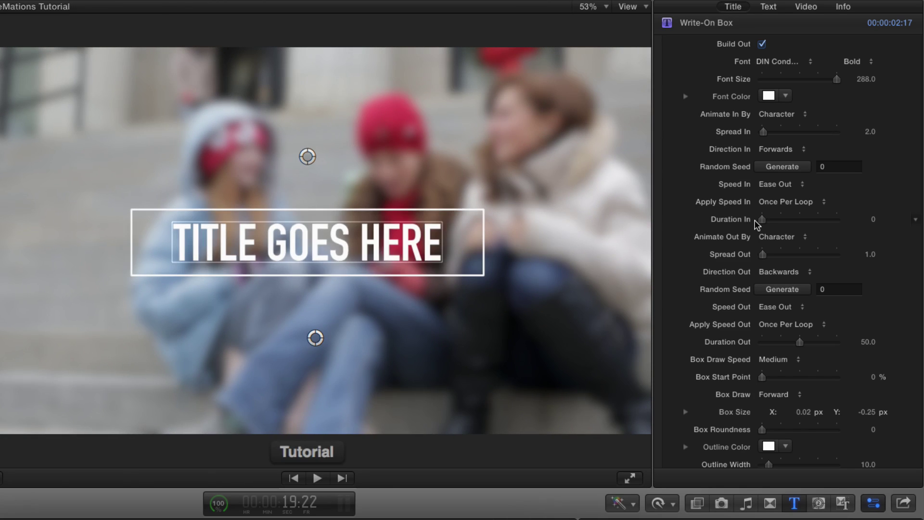
drag(763, 221, 798, 224)
scroll(700, 243, down, 5)
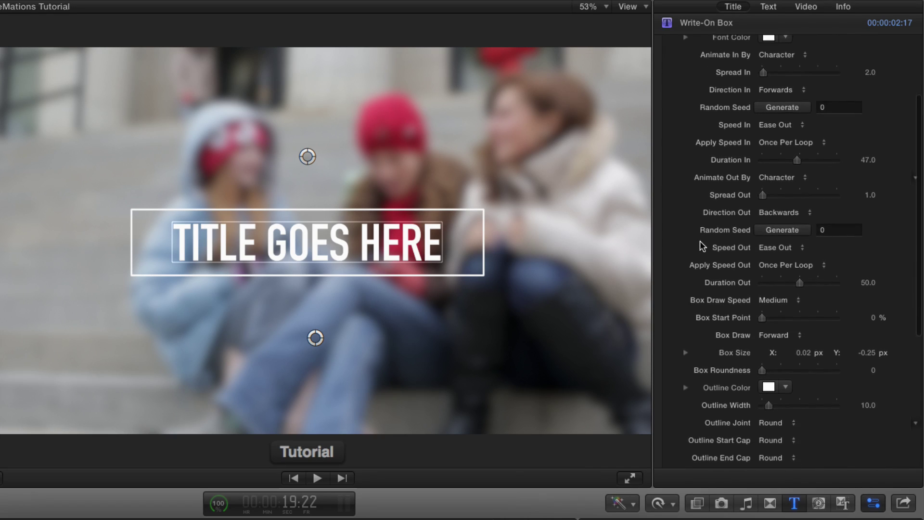
scroll(701, 243, down, 5)
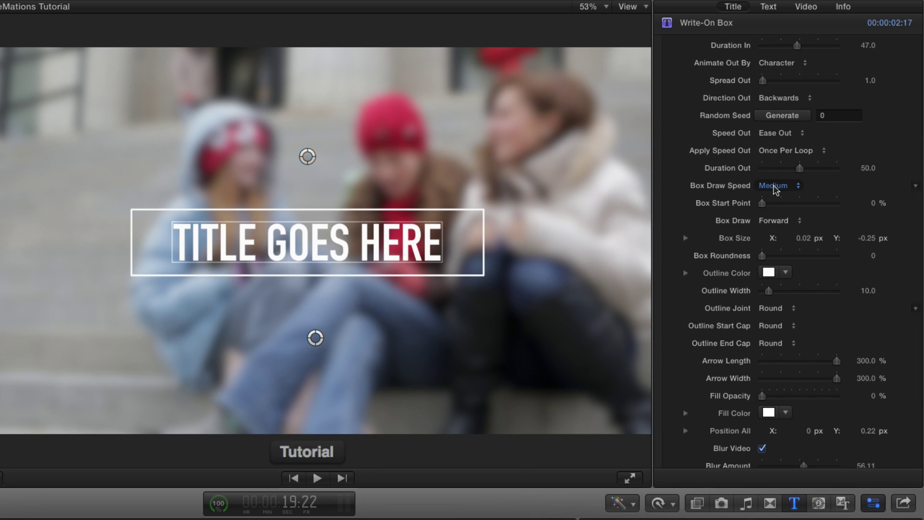
click(780, 188)
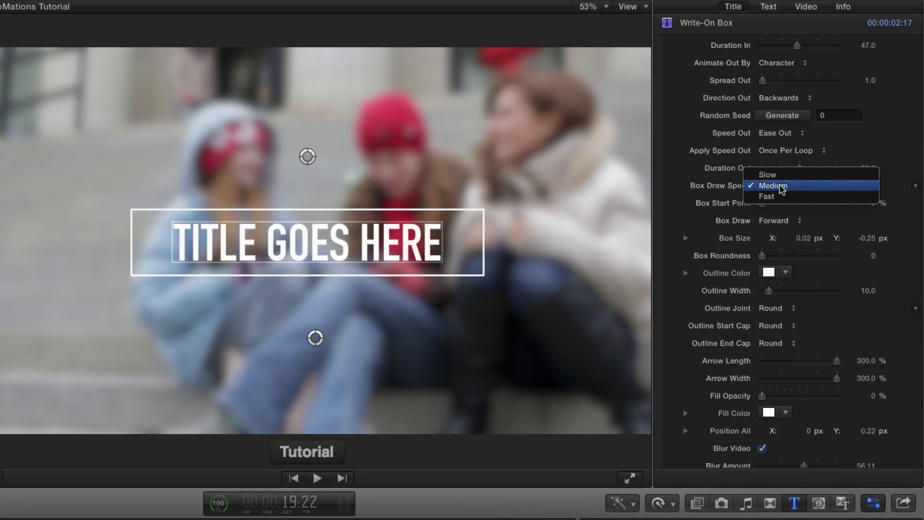
click(780, 188)
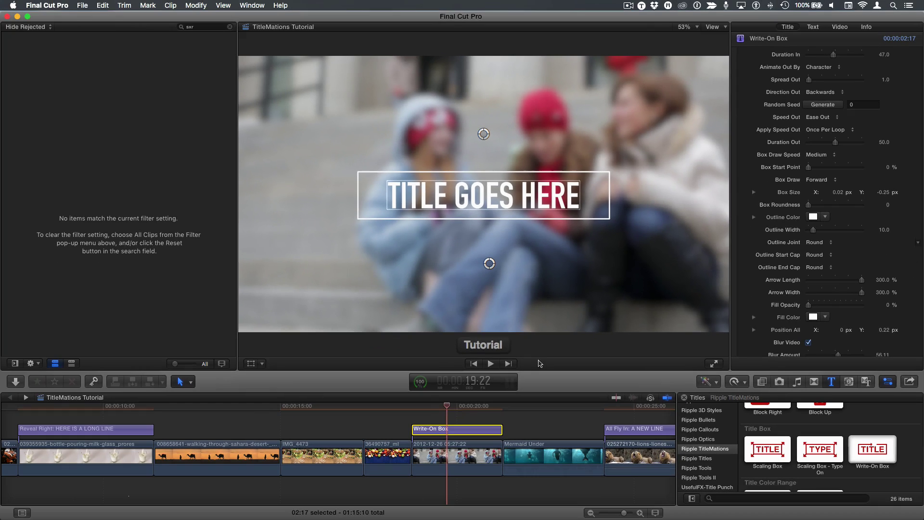
drag(445, 409, 429, 409)
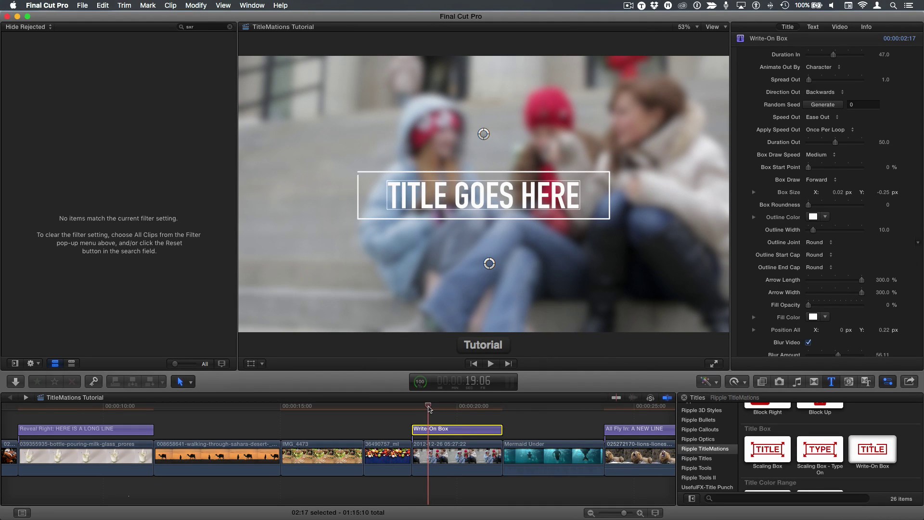
Step frame by frame through the title's build-in to inspect it
key(Left)
key(Left)
key(Left)
key(Left)
key(Left)
key(Left)
key(Left)
key(Left)
key(Left)
key(Left)
key(Left)
key(Left)
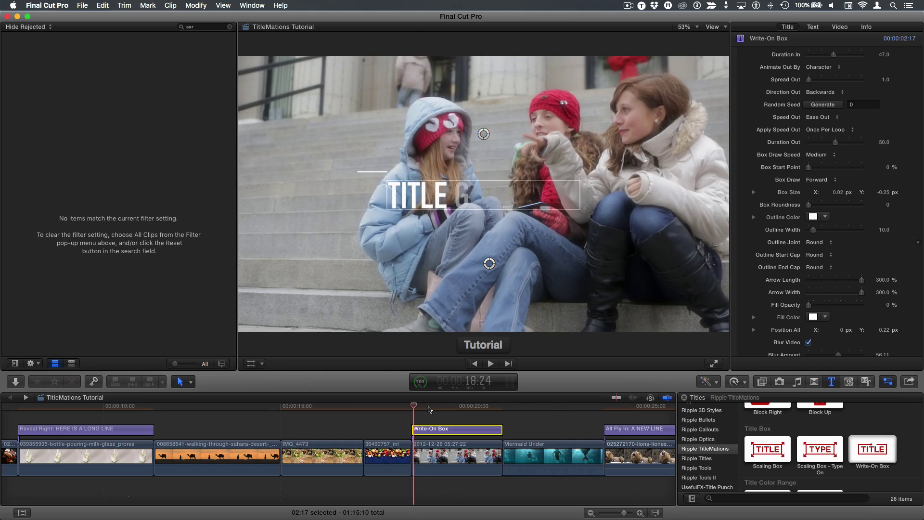
key(Left)
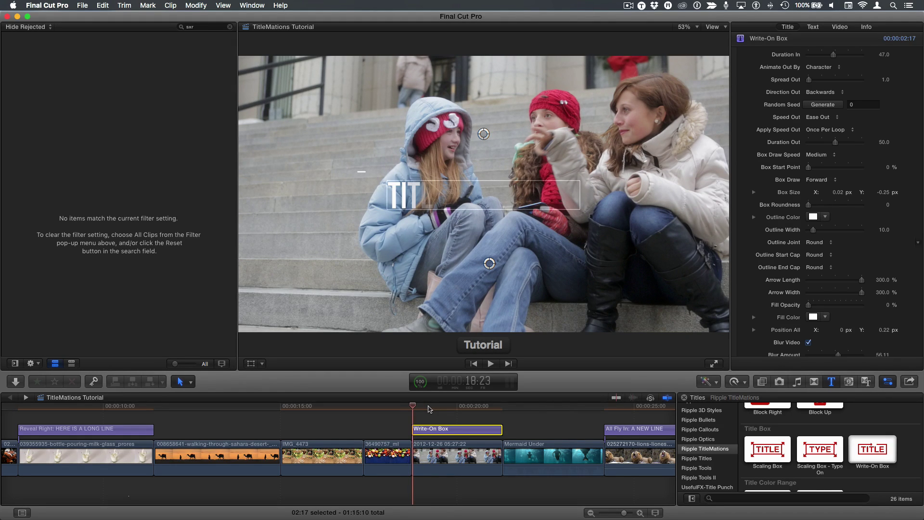
key(Right)
key(Right)
key(Right)
key(Right)
key(Right)
key(Right)
key(Right)
key(Right)
key(Right)
key(Right)
key(Right)
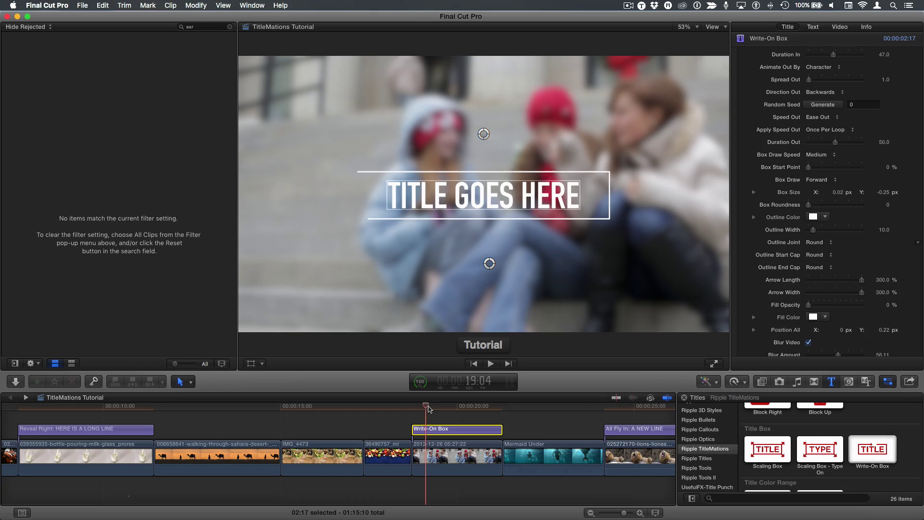
key(Right)
scroll(429, 409, right, 1)
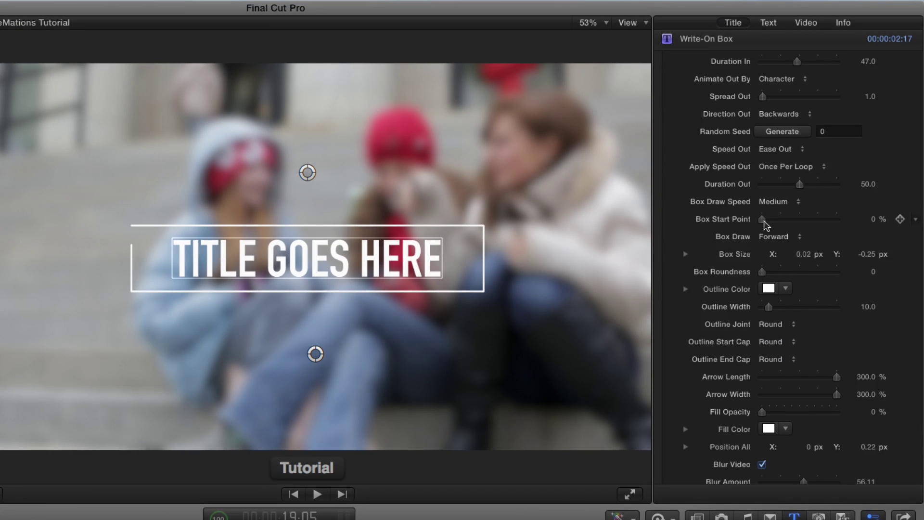
Raise Box Start Point to about 42% and play the title to check it
drag(804, 173, 807, 173)
drag(766, 220, 796, 222)
drag(868, 224, 868, 225)
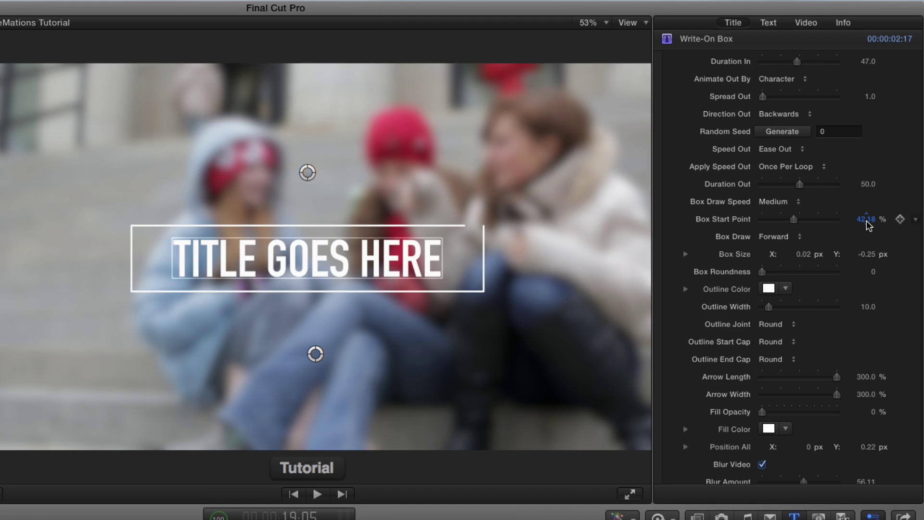
key(space)
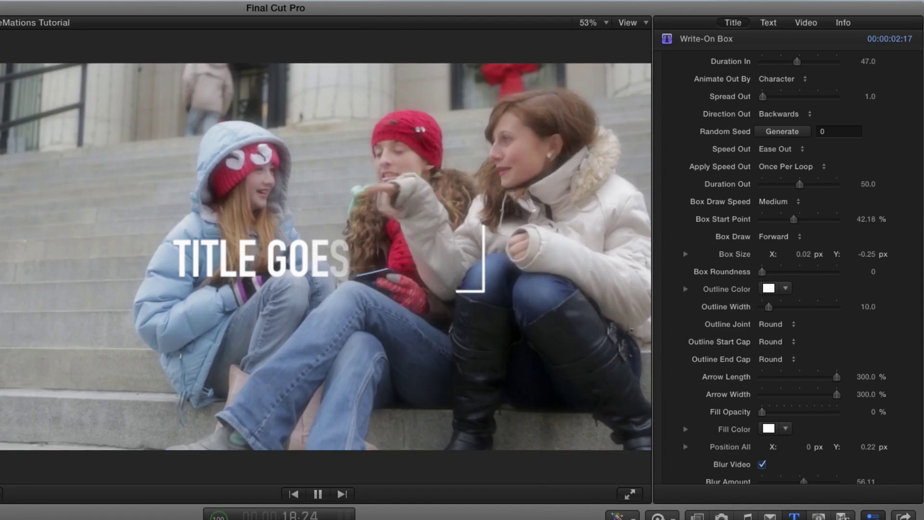
key(space)
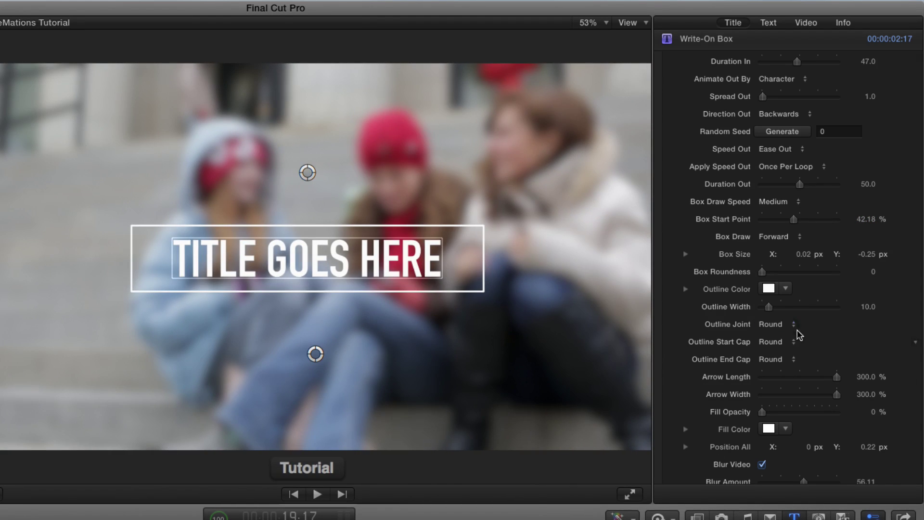
Keep Box Draw on Forward and drag the title's lower handle to widen the box
click(787, 239)
click(646, 241)
key(ctrl+Tab)
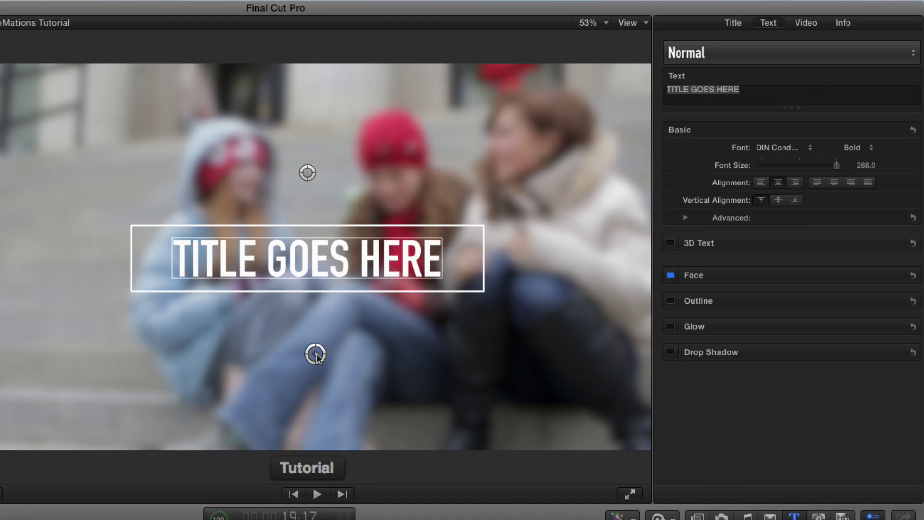
mouse_move(317, 356)
mouse_down()
mouse_move(348, 352)
mouse_move(357, 376)
mouse_move(398, 383)
mouse_move(377, 385)
mouse_move(353, 349)
mouse_move(343, 358)
mouse_move(221, 355)
mouse_move(268, 354)
mouse_move(307, 334)
mouse_move(307, 351)
mouse_move(346, 360)
mouse_move(308, 337)
mouse_move(331, 358)
mouse_up()
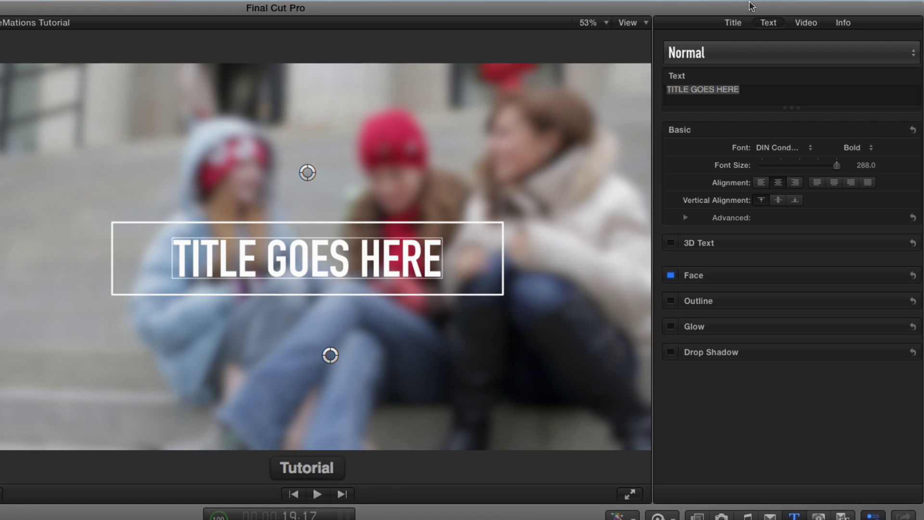
Round the box corners and change the outline colour to yellow
click(732, 24)
scroll(706, 282, down, 5)
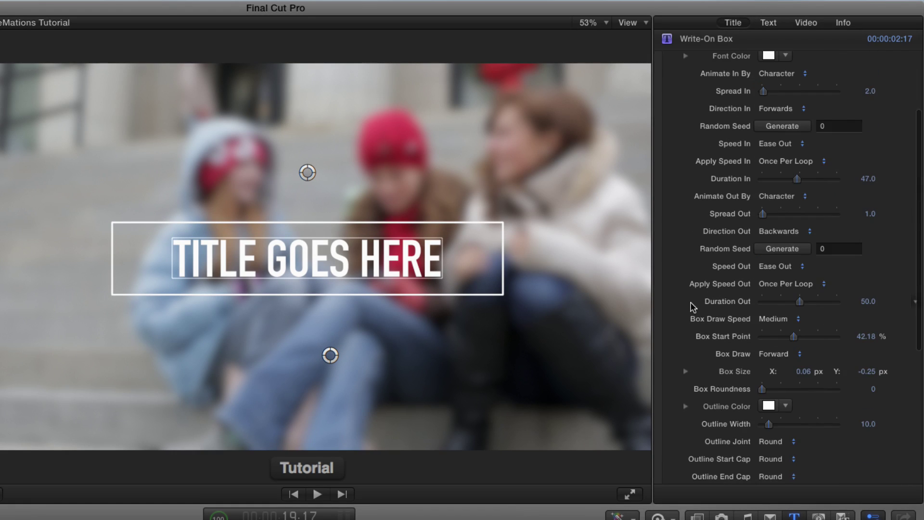
drag(762, 389, 848, 394)
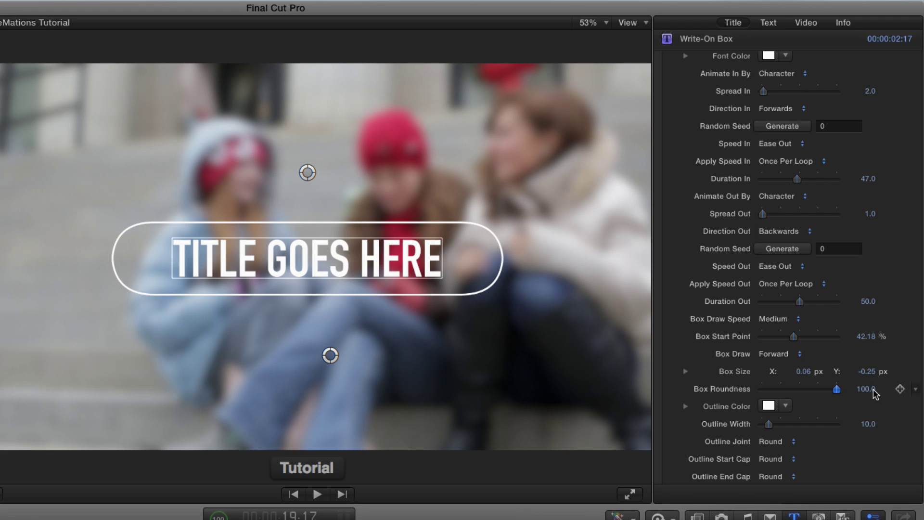
scroll(835, 403, down, 3)
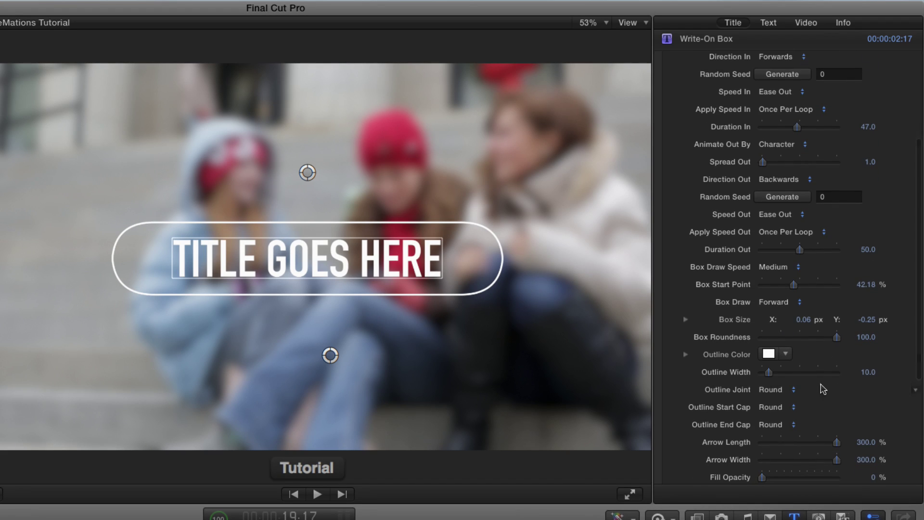
click(785, 353)
drag(827, 371, 823, 377)
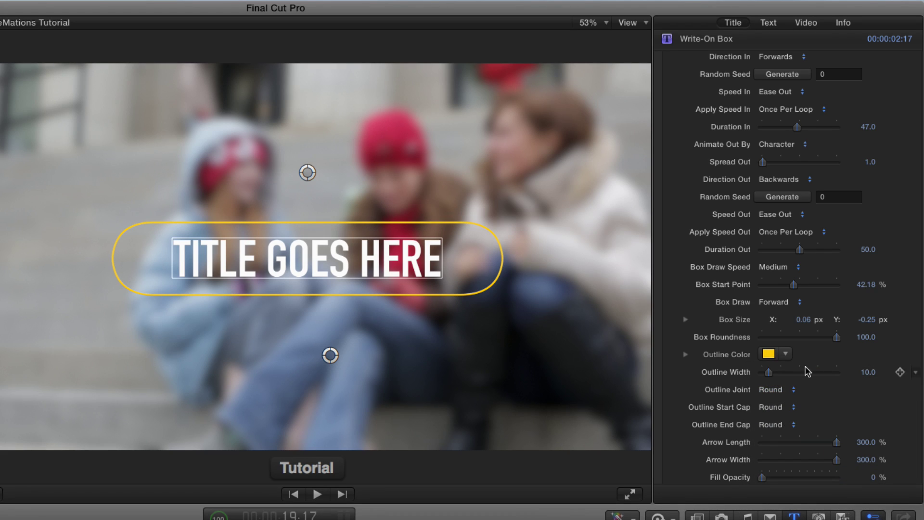
Set Box Roundness to 0, Outline Width to 71 and Outline Joint to Square
drag(836, 338, 741, 340)
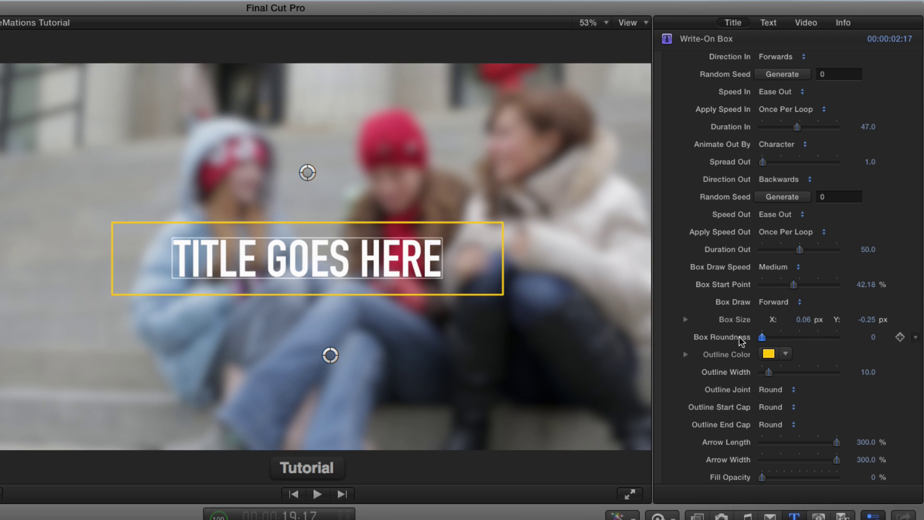
drag(769, 373, 815, 373)
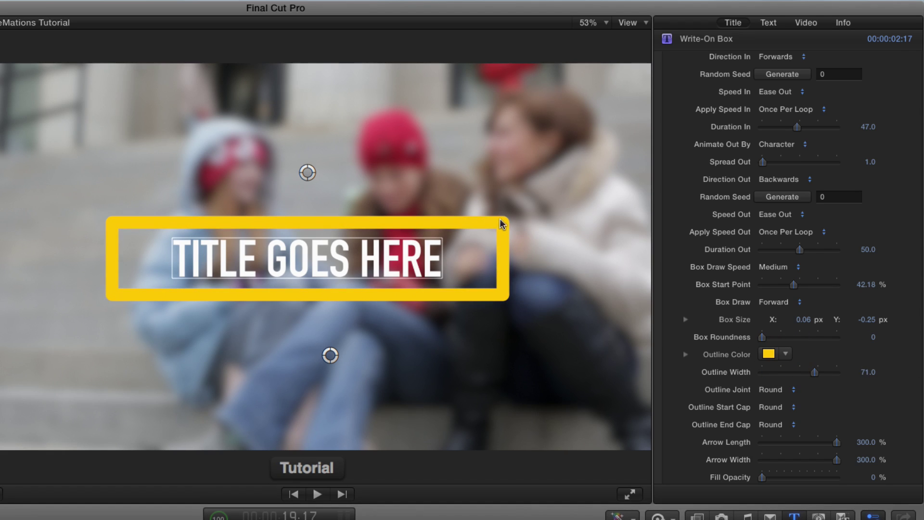
click(769, 390)
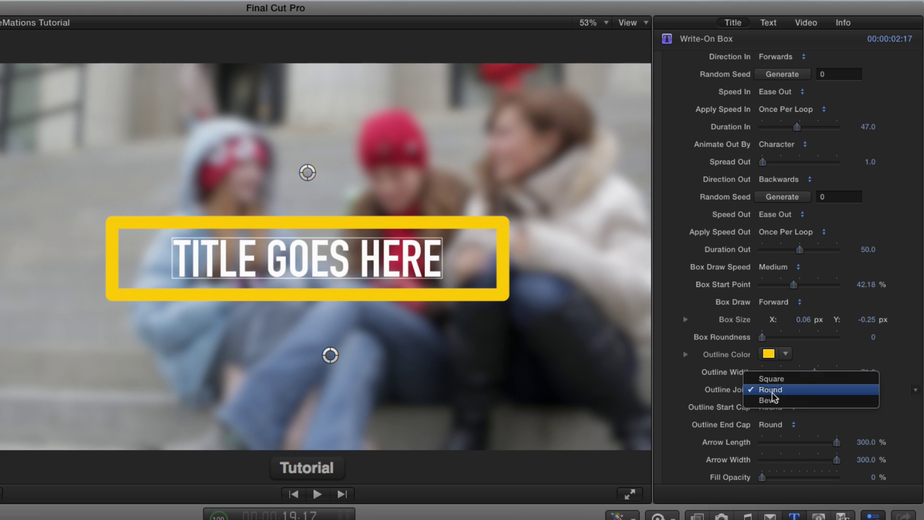
click(770, 379)
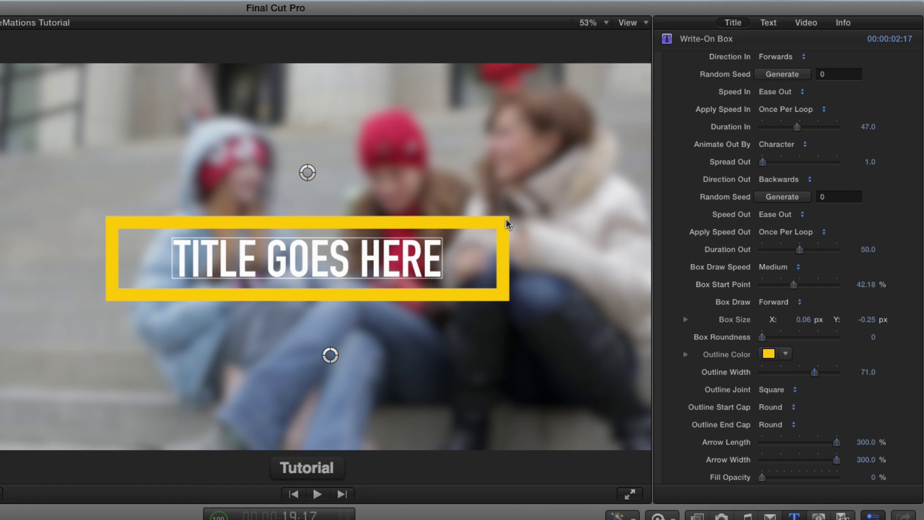
Set Outline End Cap to Arrow and narrow Arrow Width to about 5%
click(771, 426)
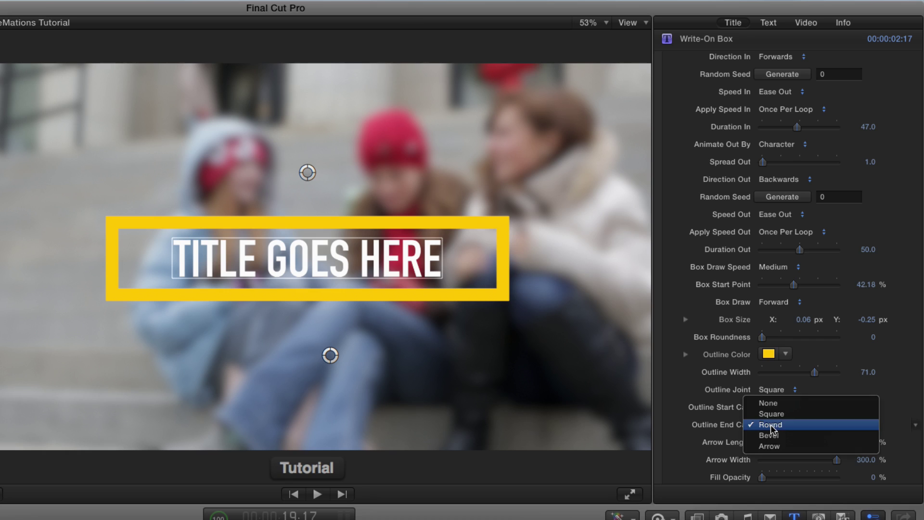
click(765, 425)
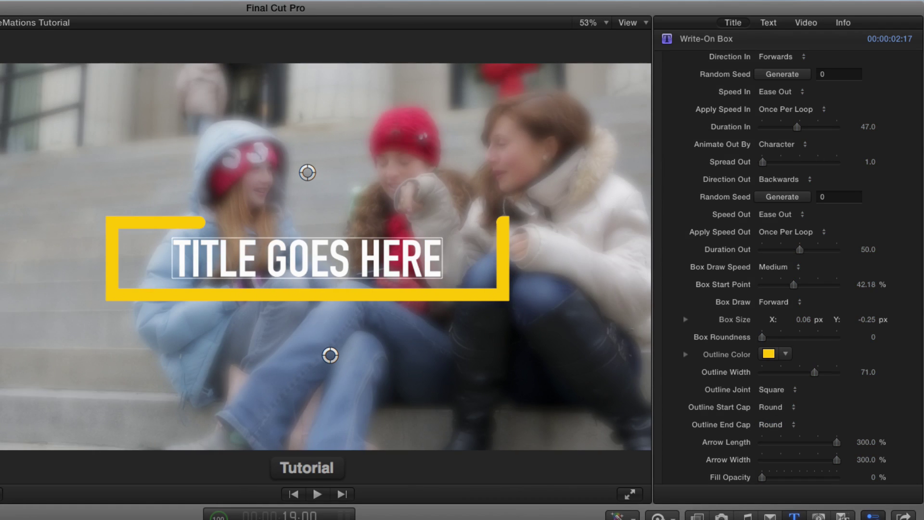
scroll(770, 413, up, 5)
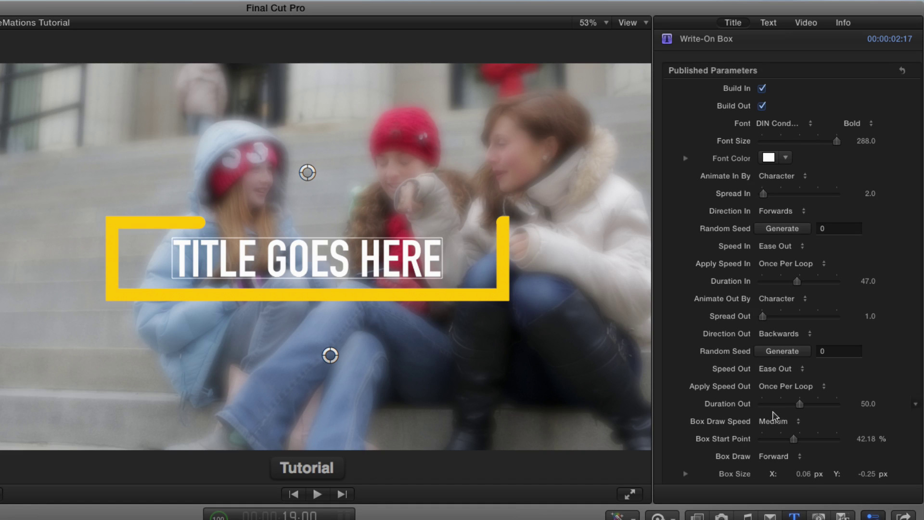
scroll(745, 408, down, 10)
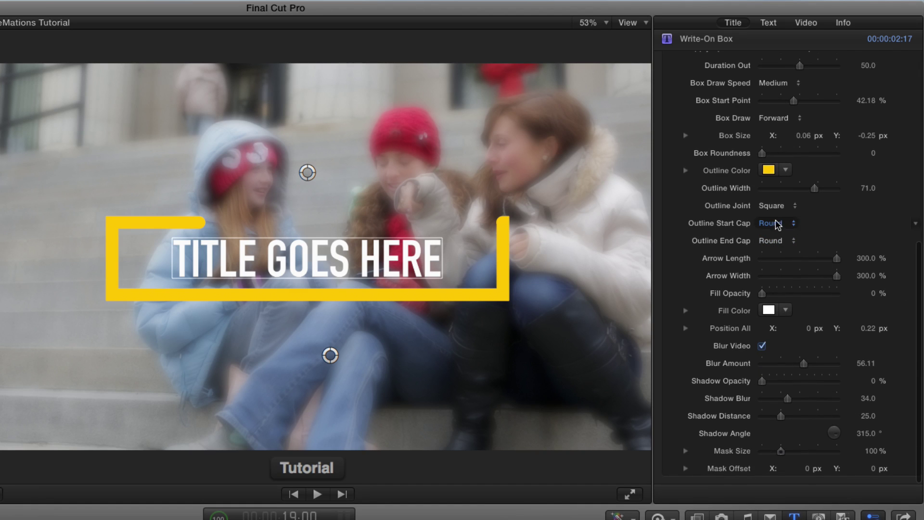
click(777, 236)
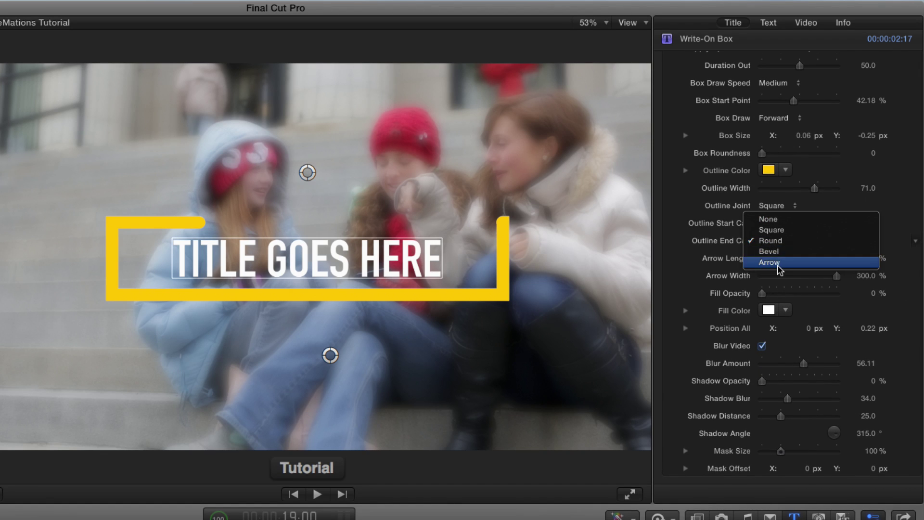
click(779, 264)
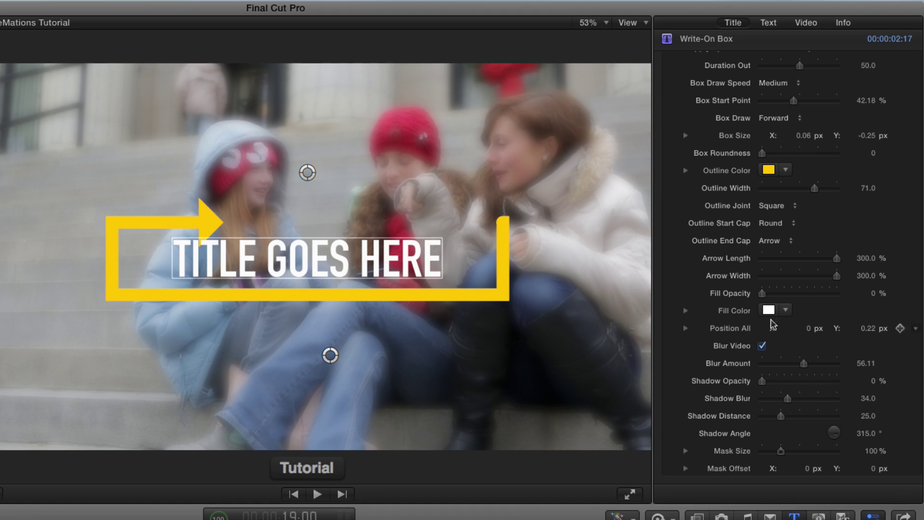
drag(837, 260, 763, 283)
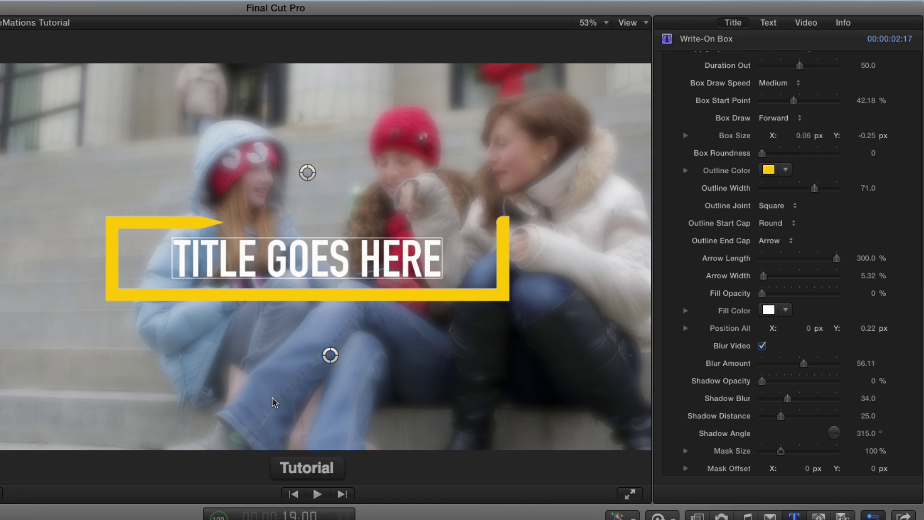
Preview the title, then thin the outline width to 33
key(space)
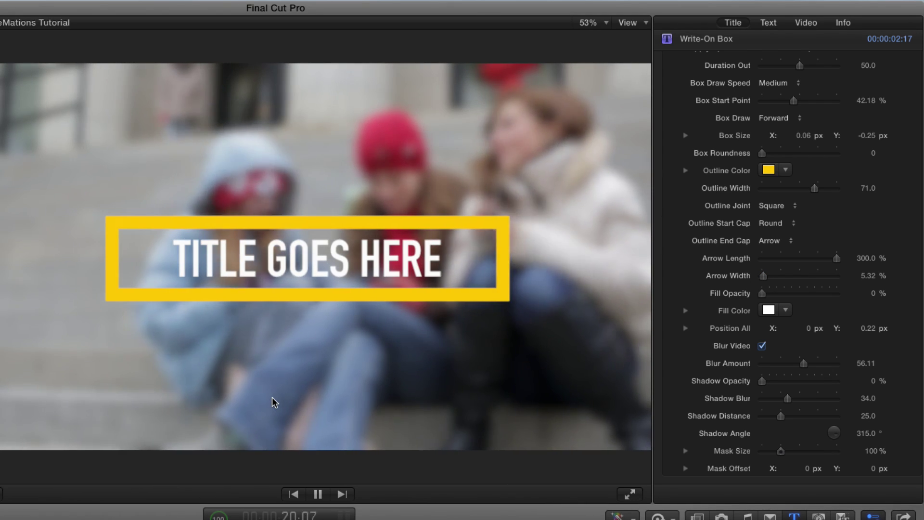
key(space)
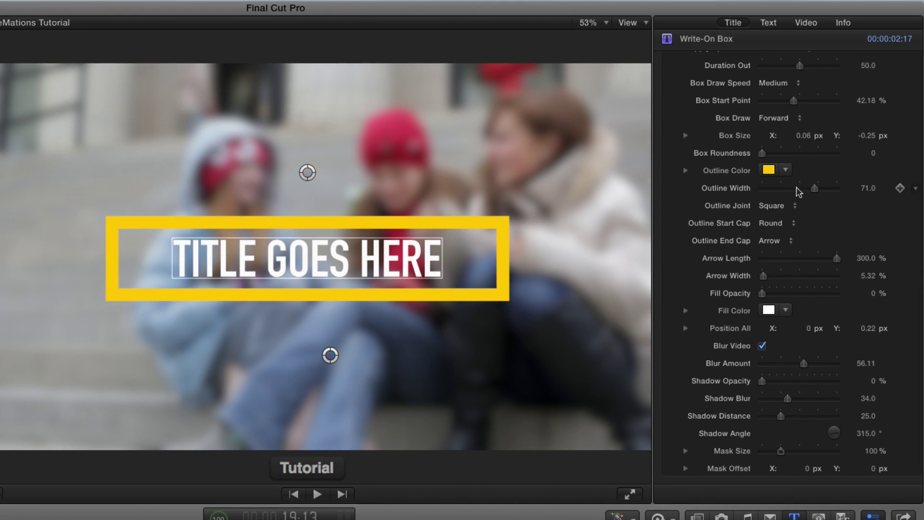
drag(796, 188, 785, 189)
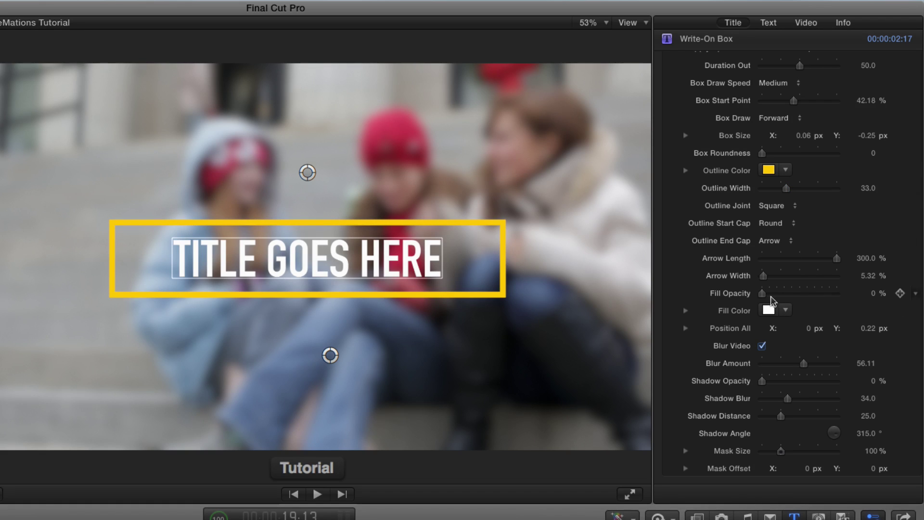
Fill the box with black at about 44% opacity and add a 100% opacity shadow
drag(761, 293, 816, 295)
click(785, 311)
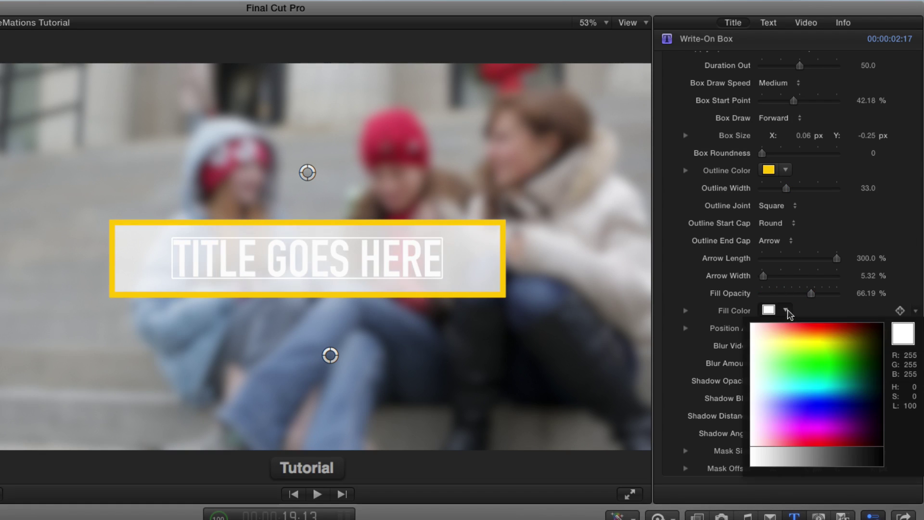
drag(818, 366, 883, 451)
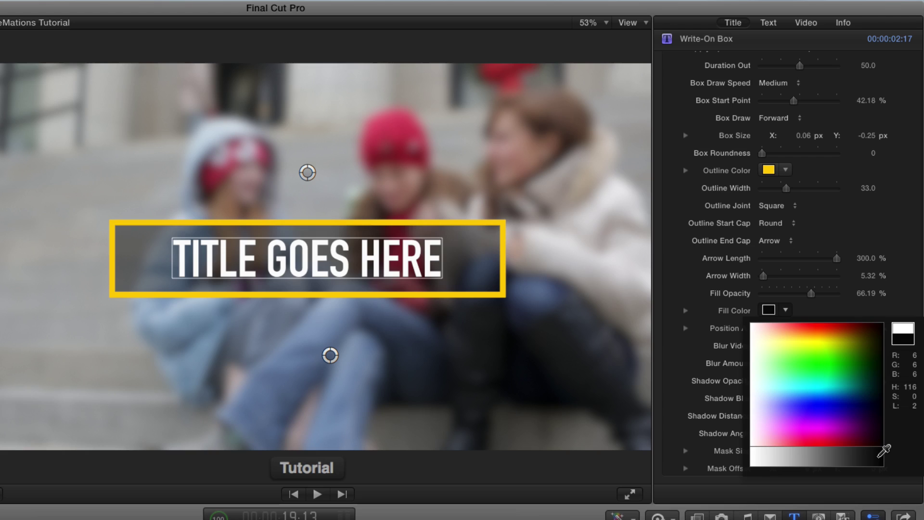
click(888, 455)
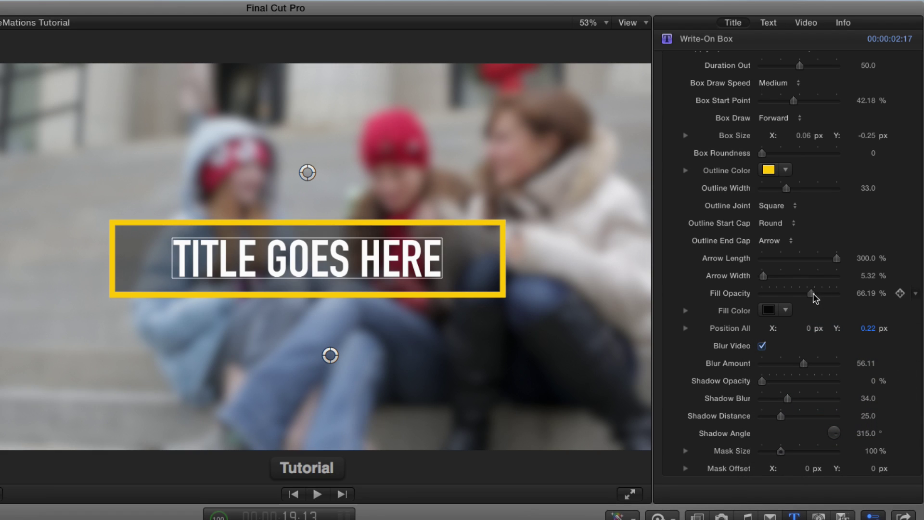
drag(811, 294, 793, 299)
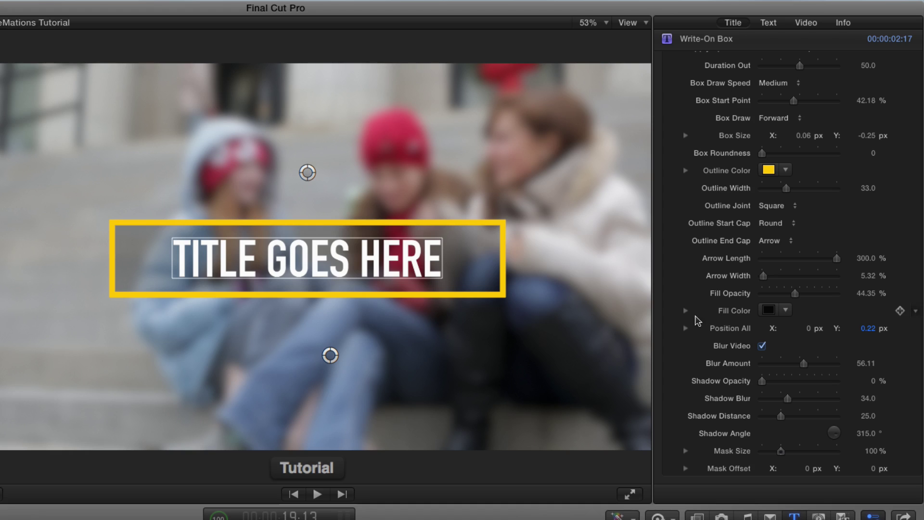
scroll(695, 332, down, 1)
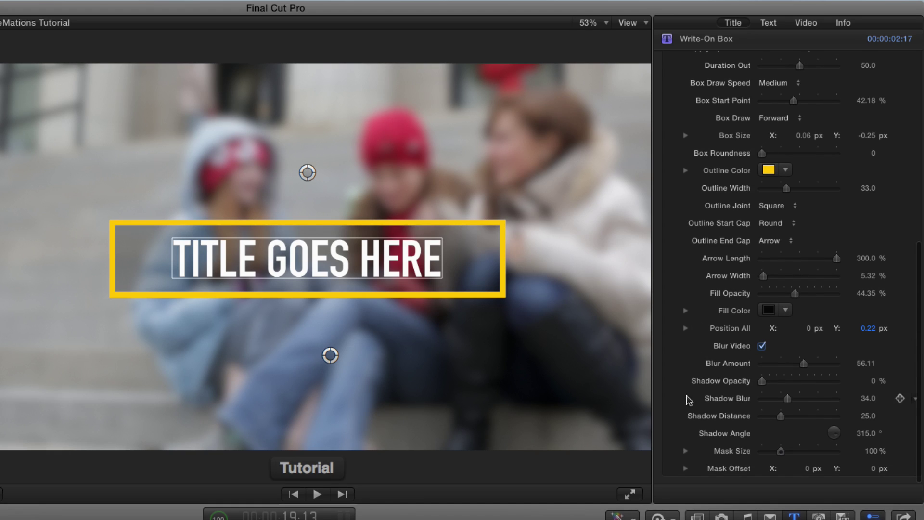
drag(763, 381, 861, 383)
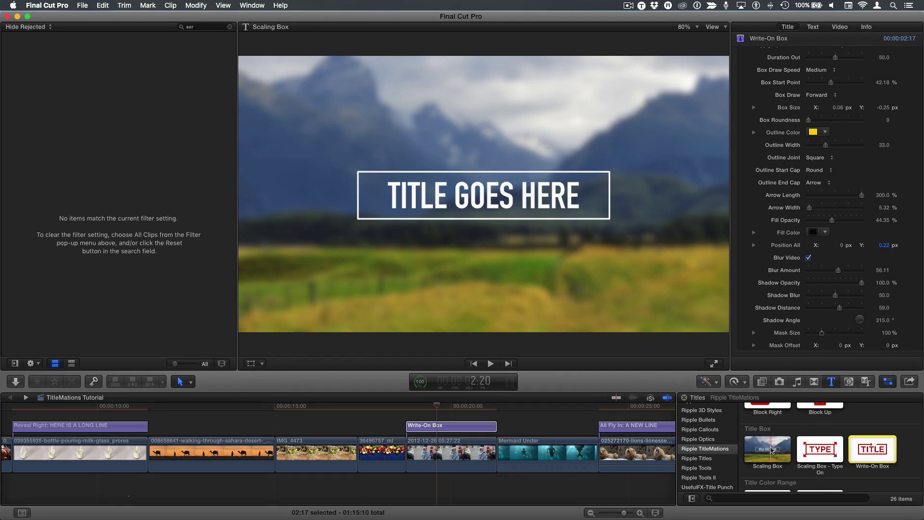
Place a Scaling Box title above Mermaid Under and set Mask Size X to 100%
drag(777, 449, 505, 406)
click(510, 408)
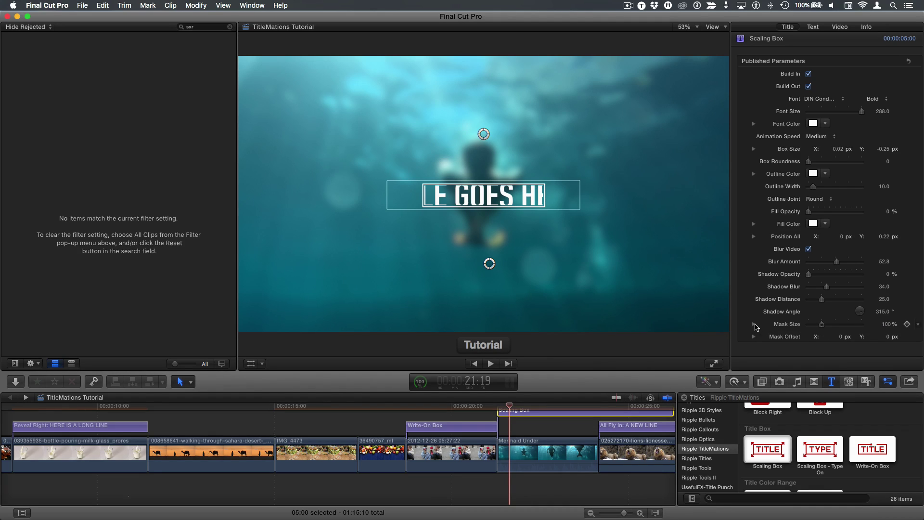
click(754, 324)
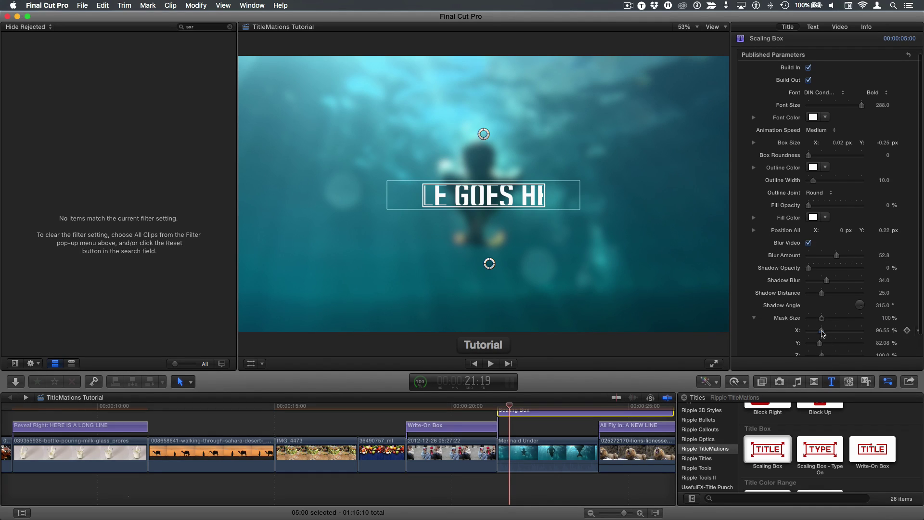
drag(822, 332, 823, 332)
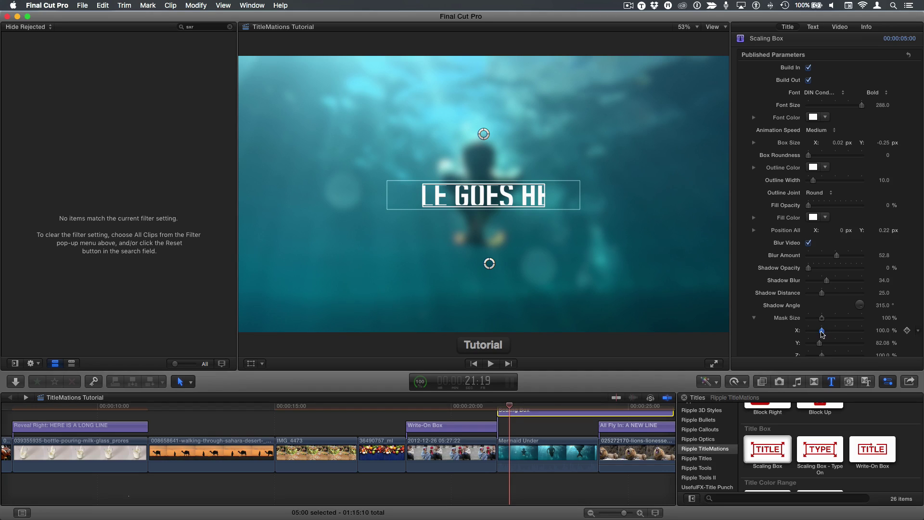